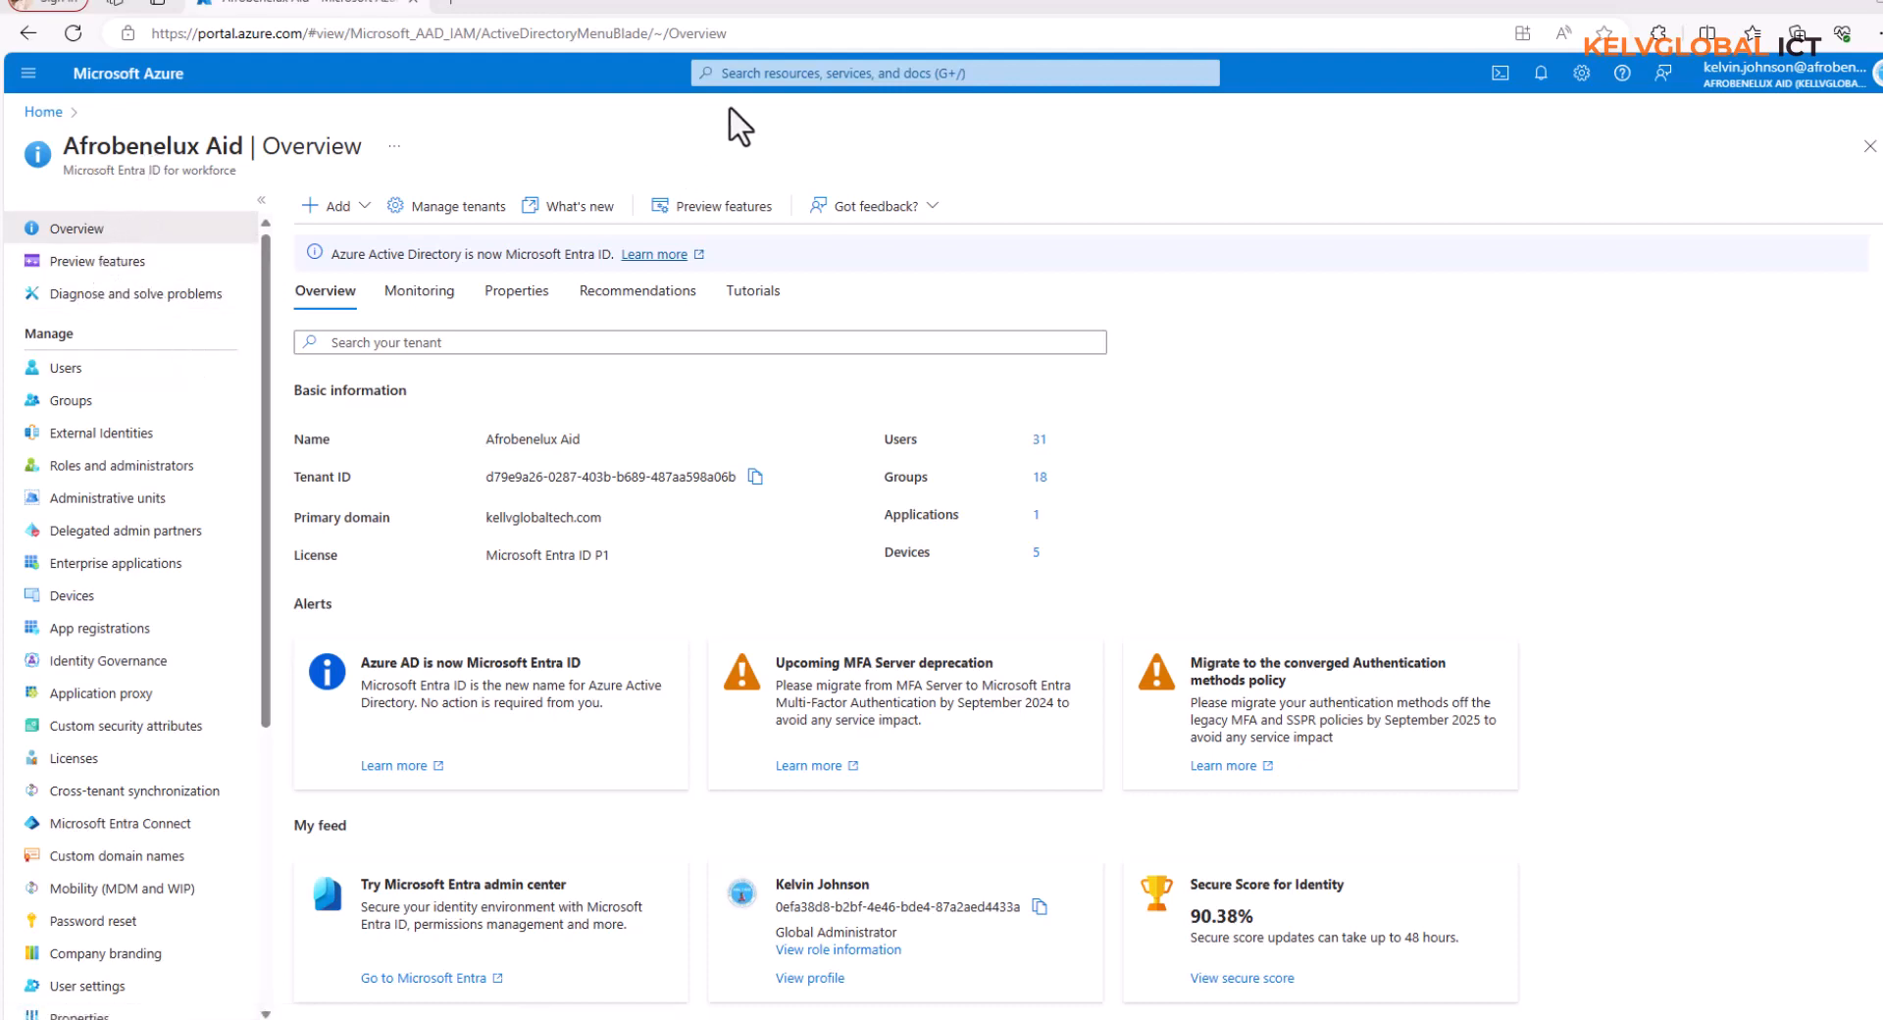
Step: Start a new group in the tenant's Groups section with Security as its group type
{"action": "left_click", "coordinate": [754, 75]}
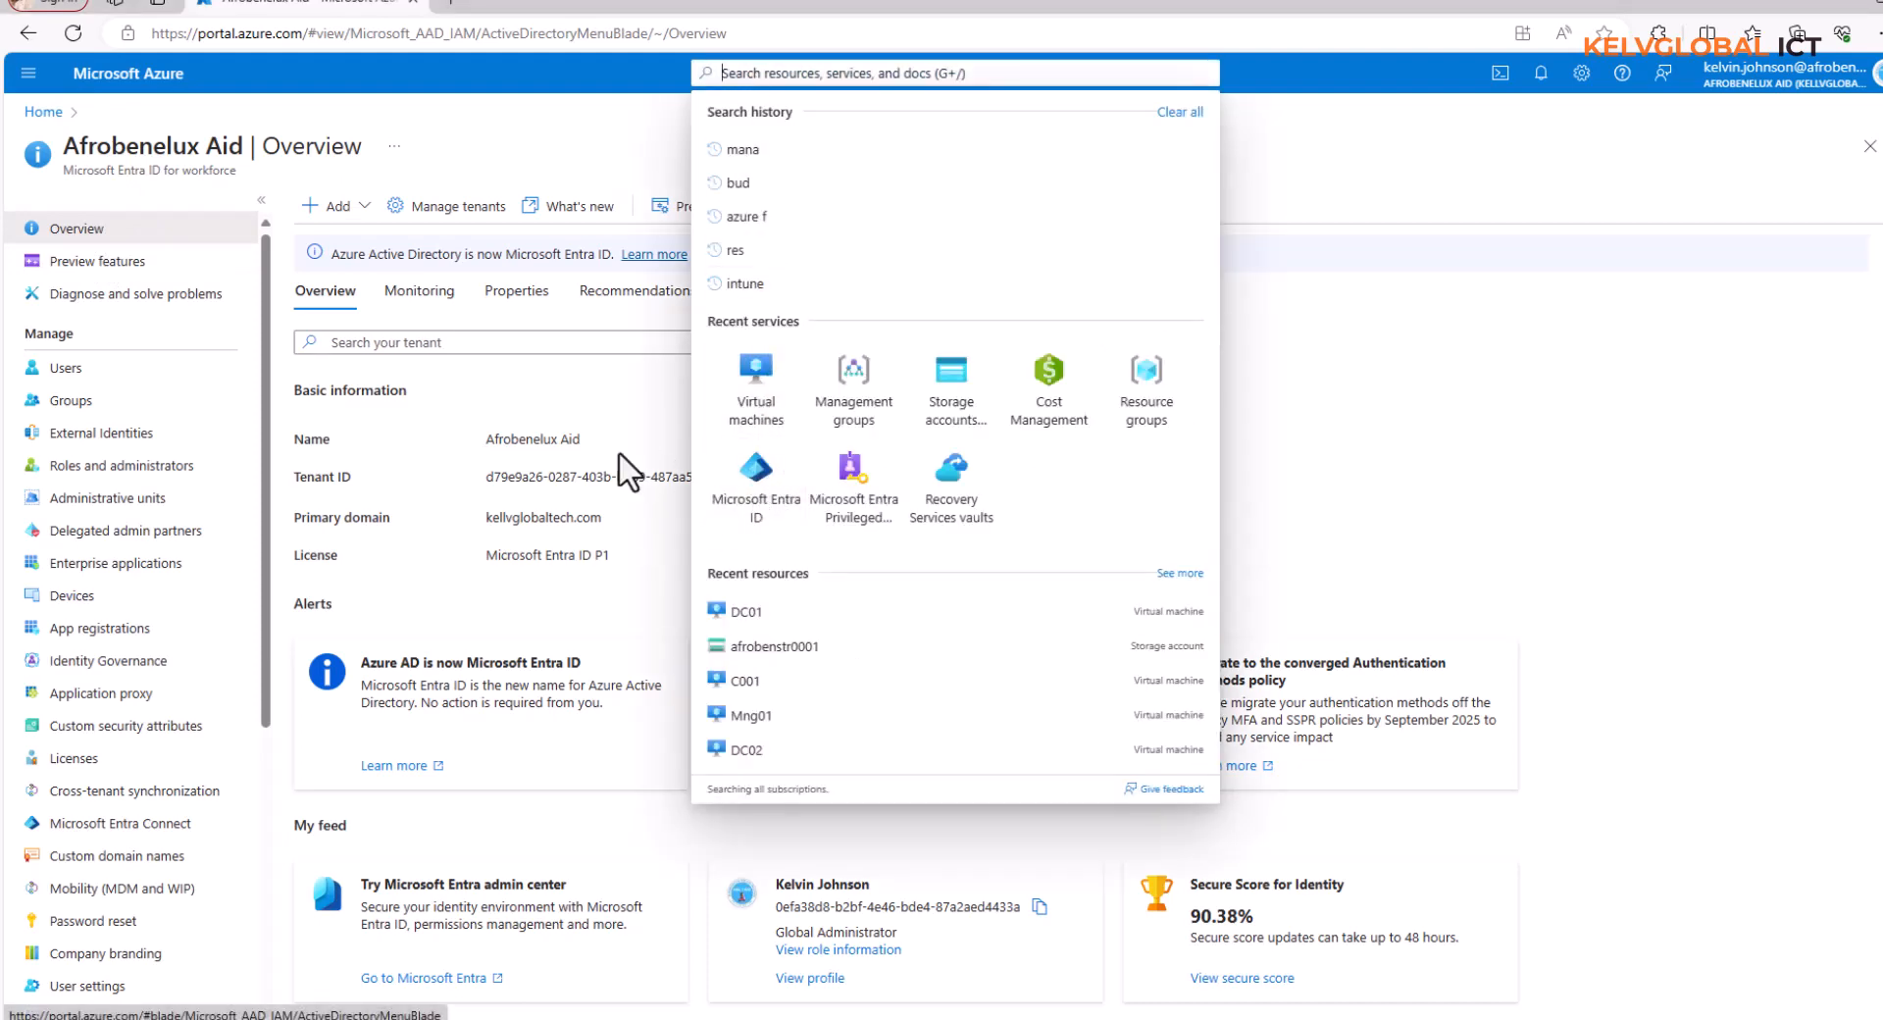
{"action": "left_click", "coordinate": [102, 402]}
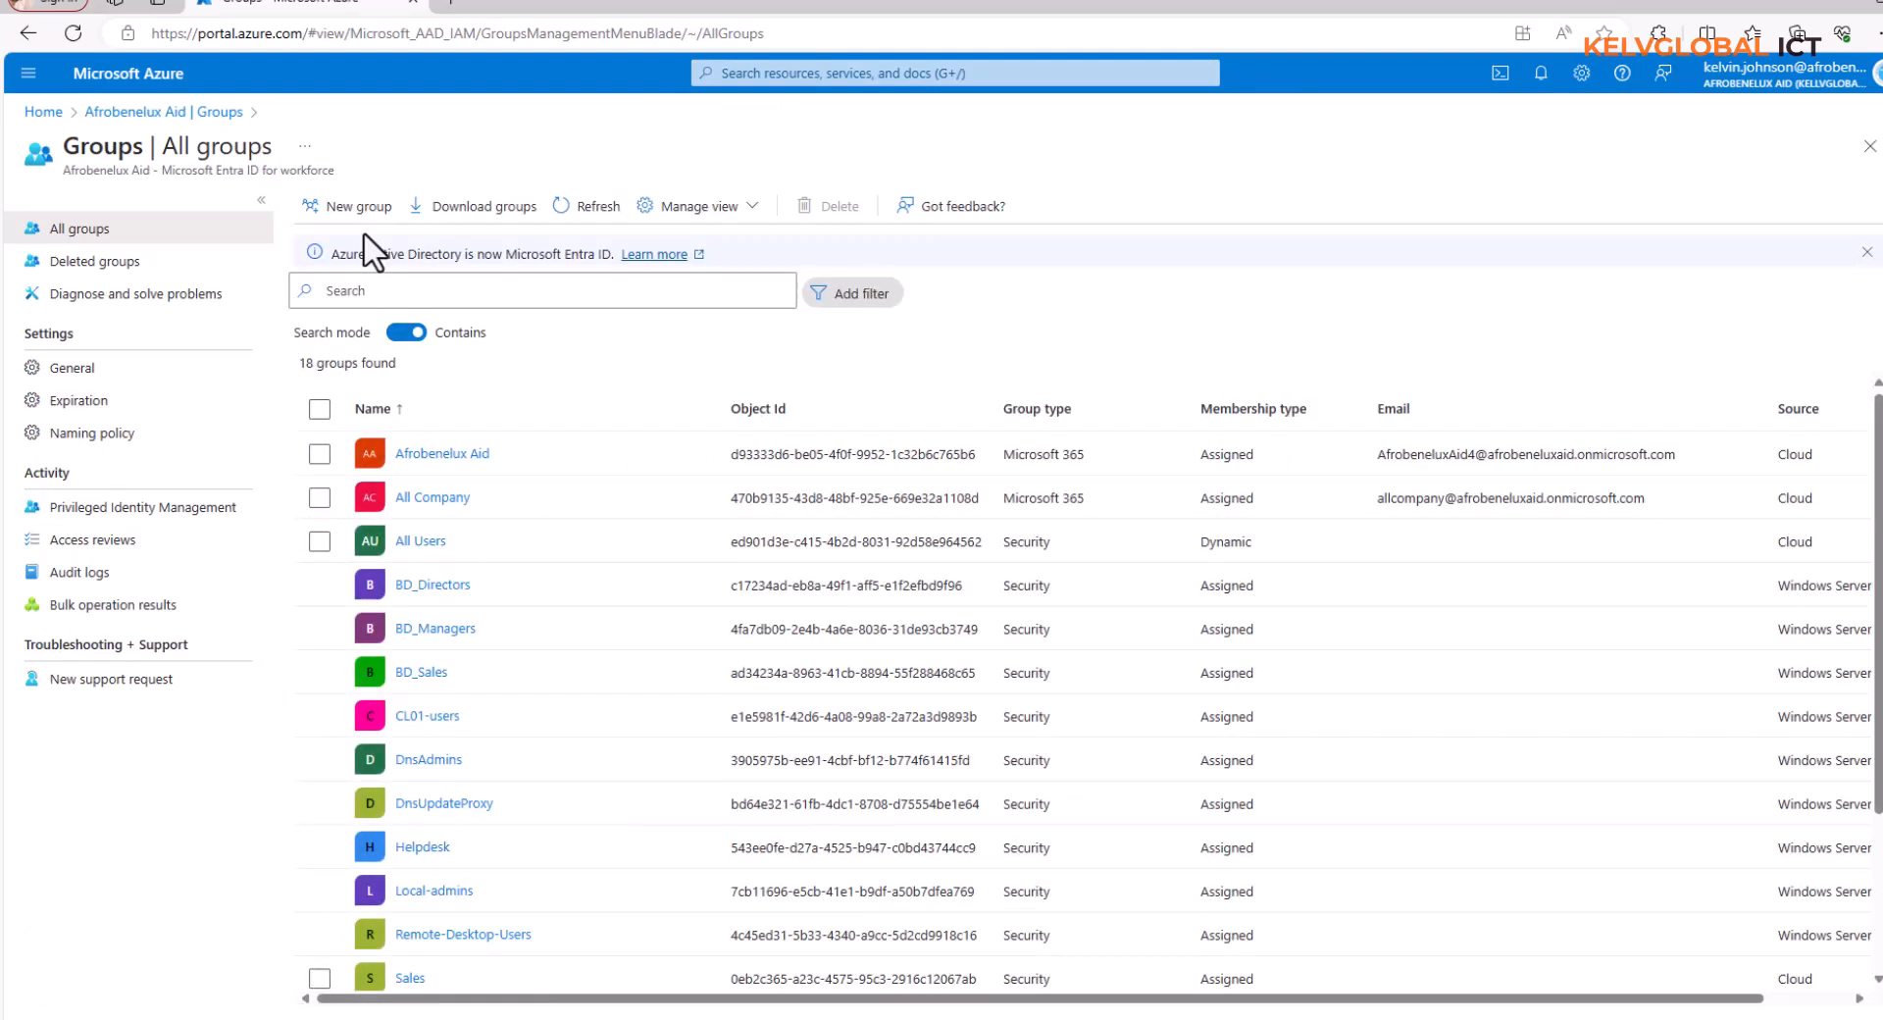
{"action": "left_click", "coordinate": [368, 209]}
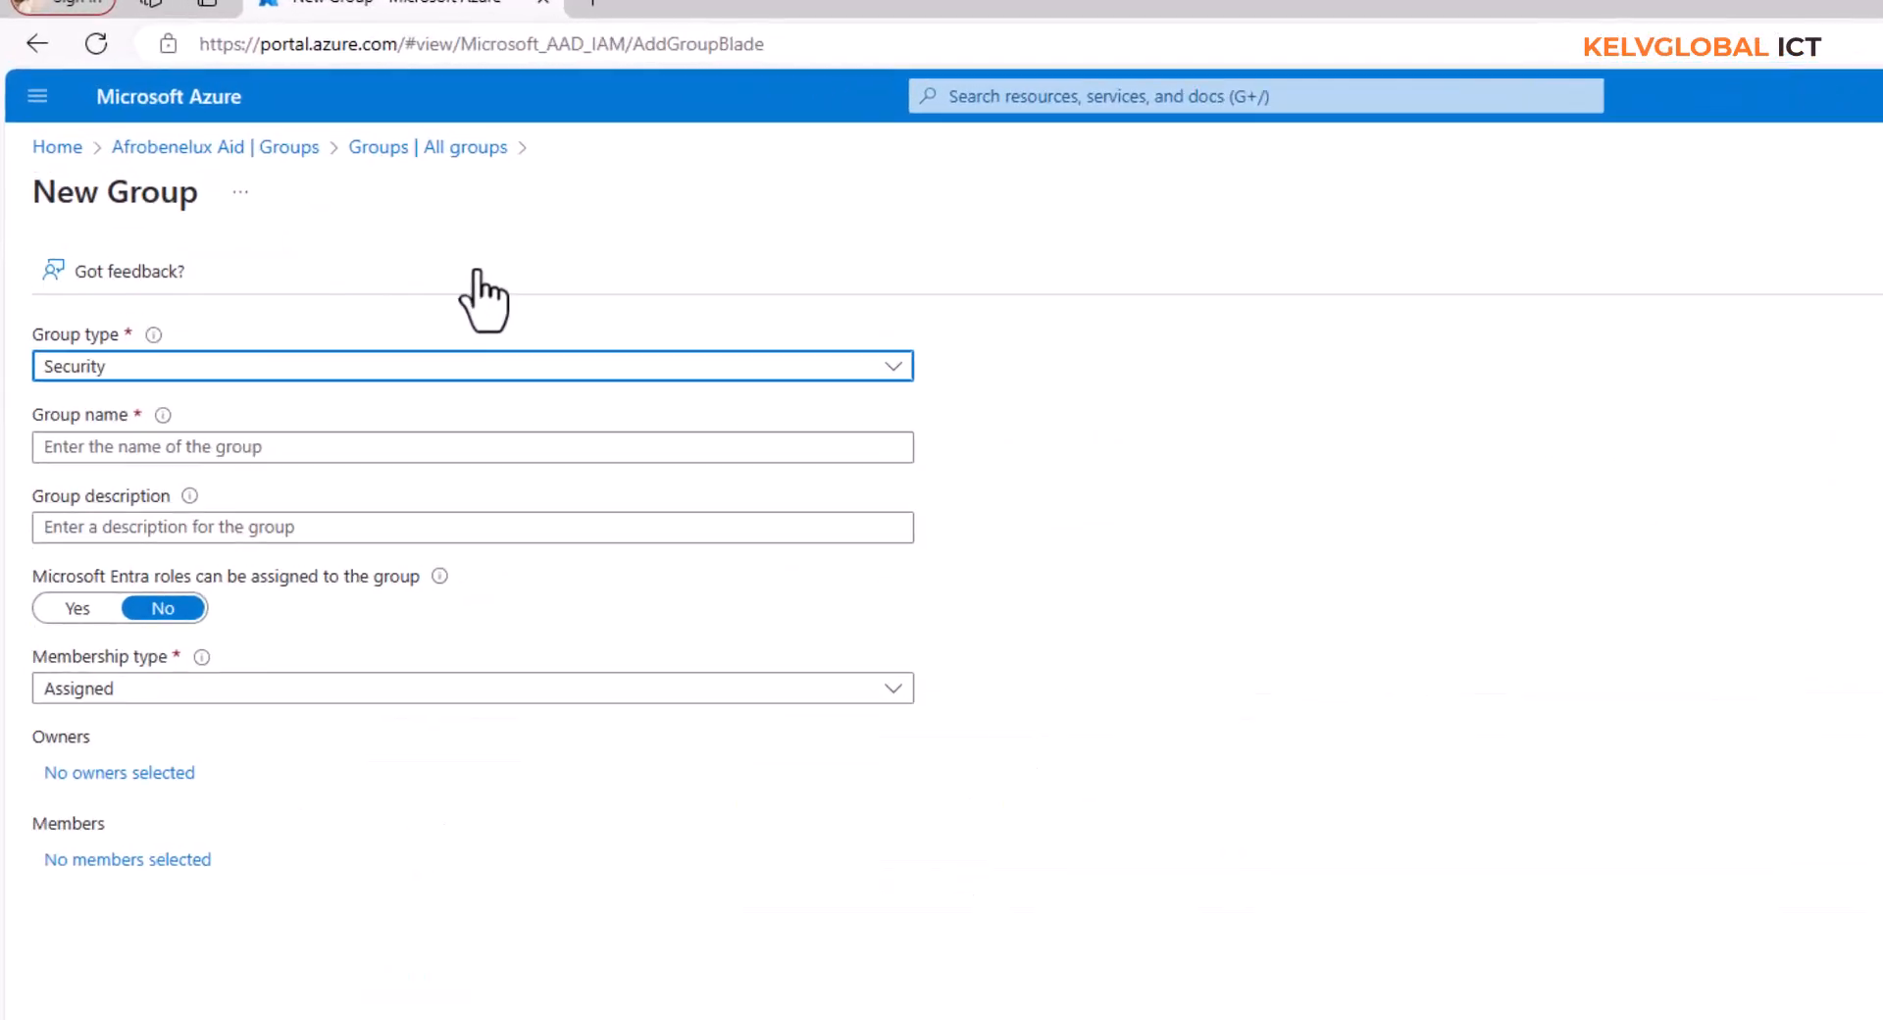
{"action": "left_click", "coordinate": [247, 400]}
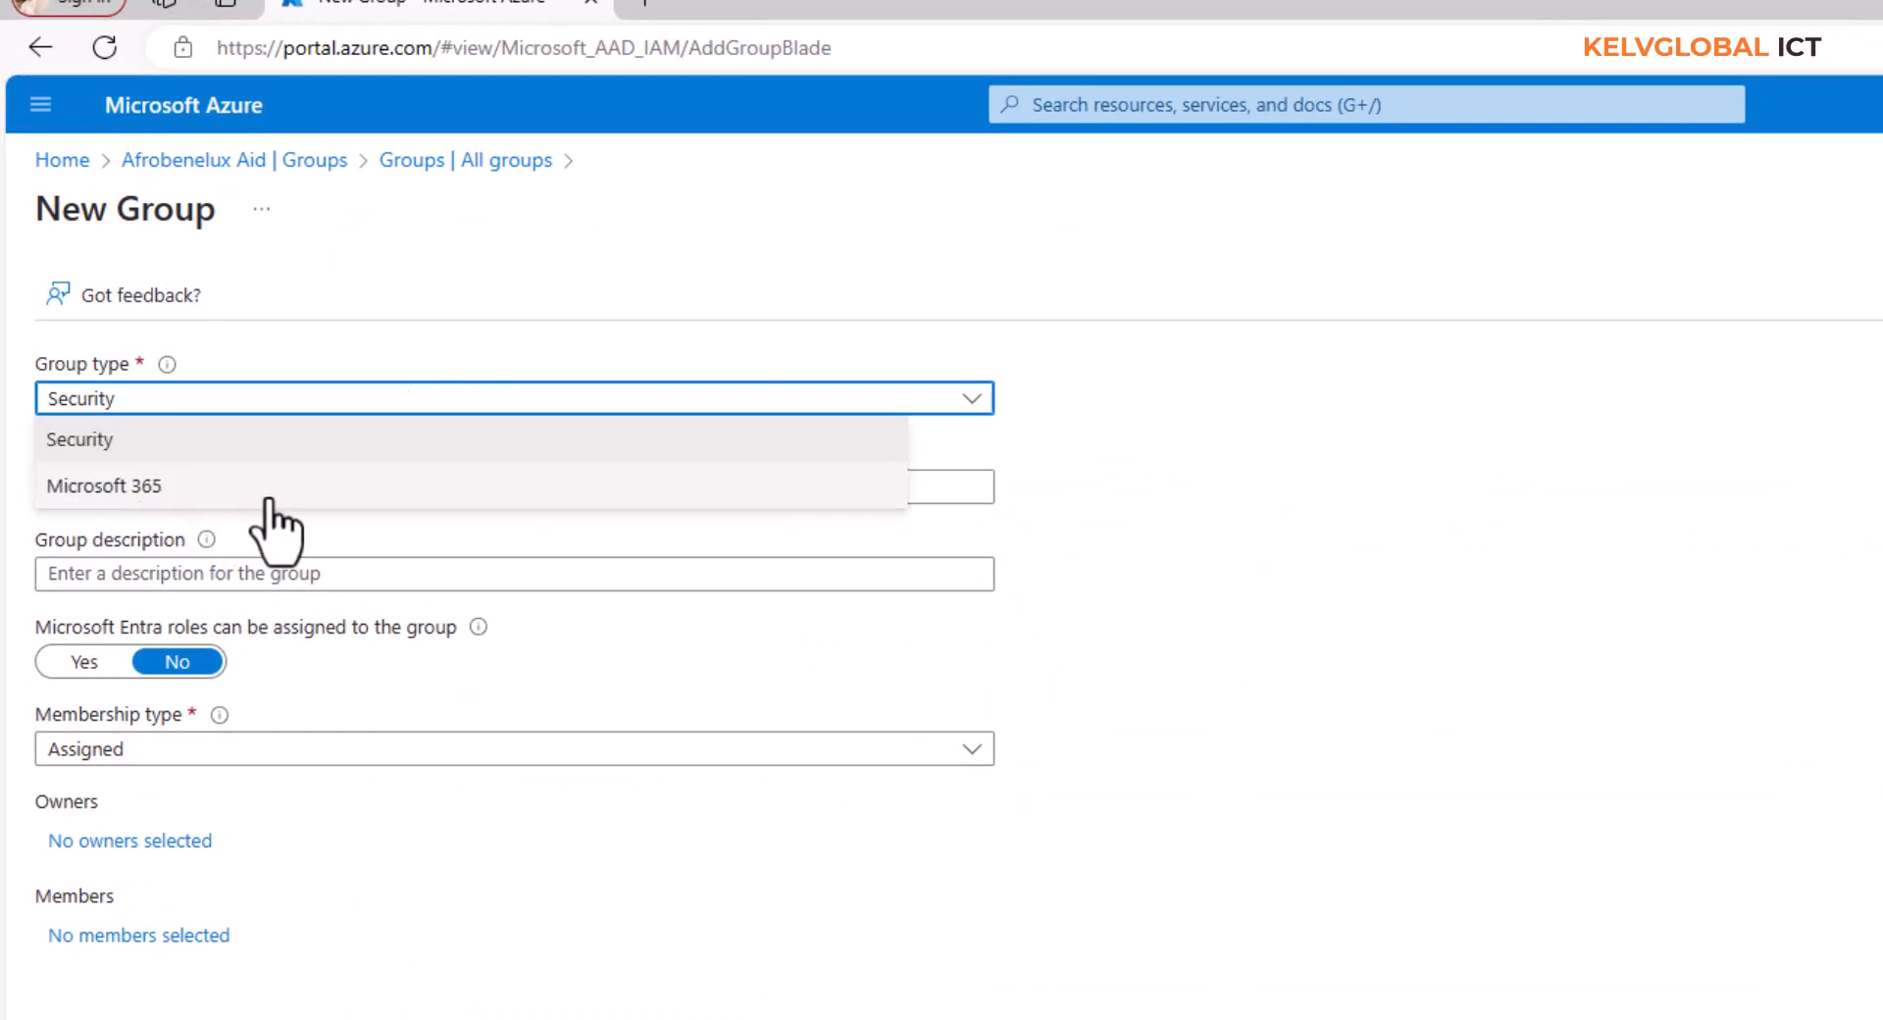
{"action": "left_click", "coordinate": [171, 447]}
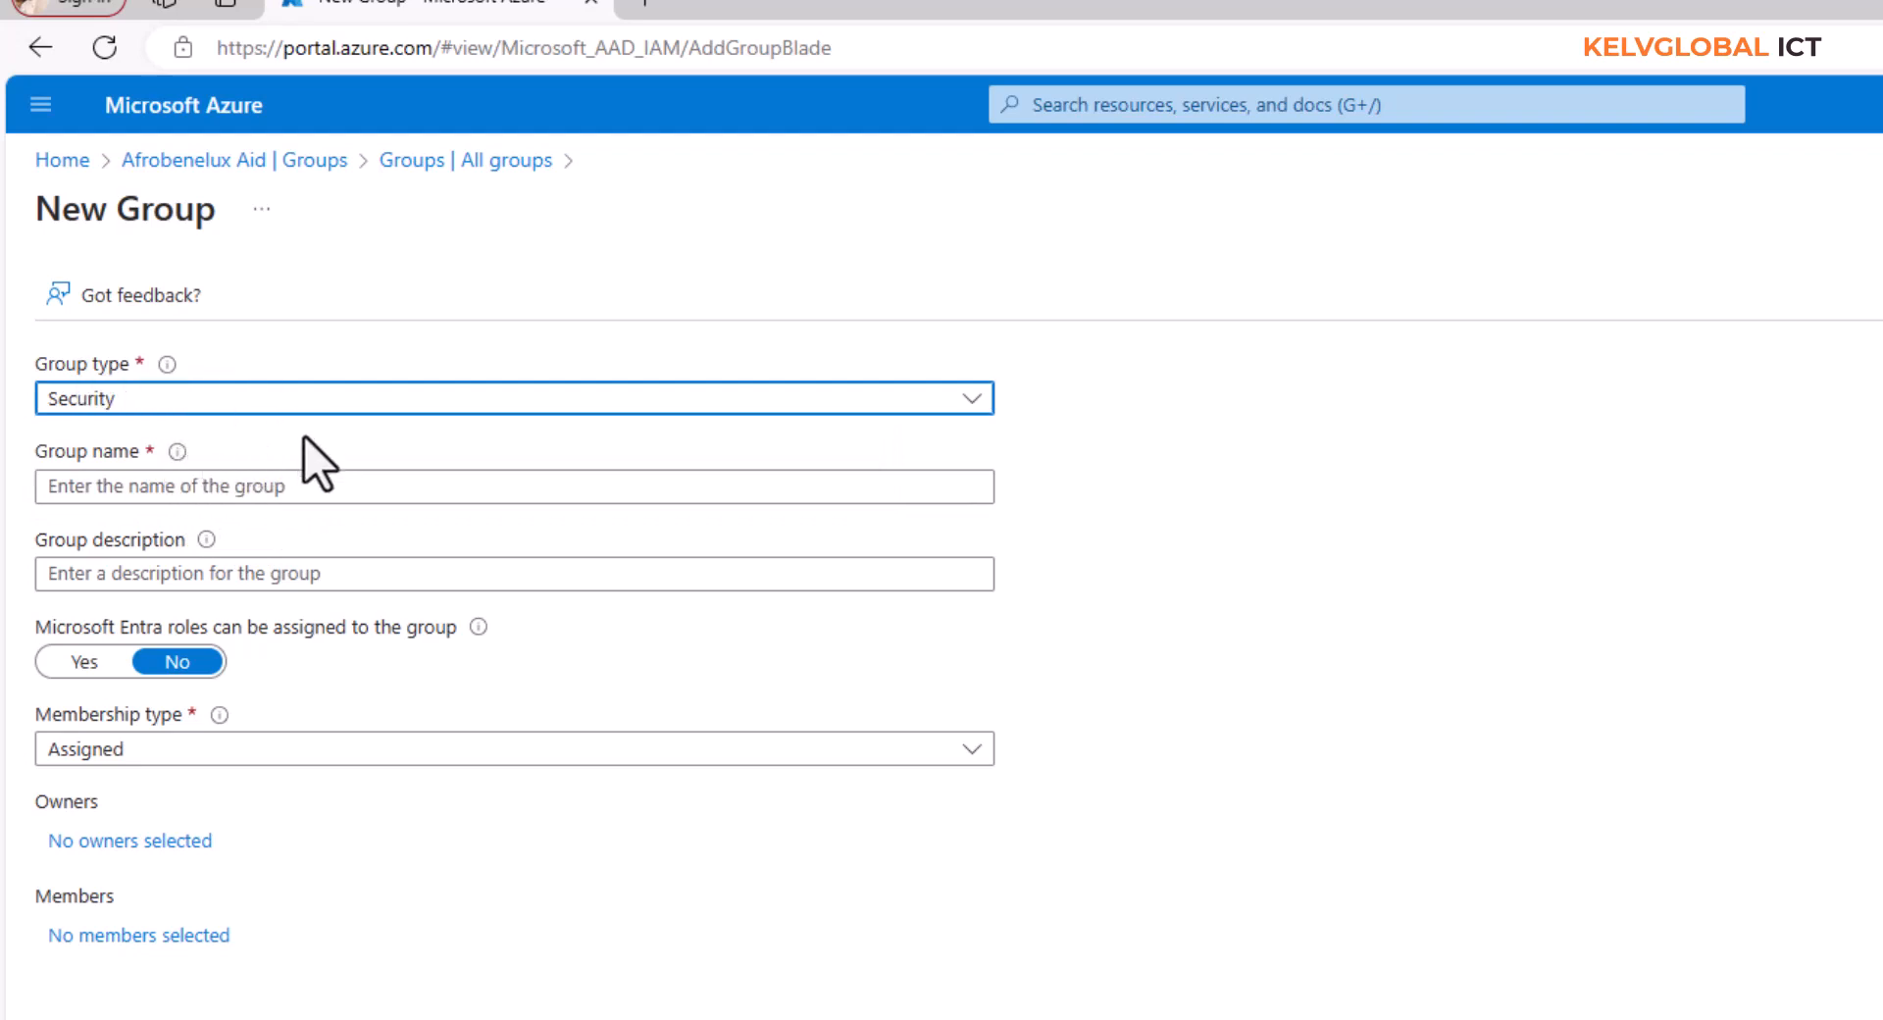
Step: Name the new group Managers and describe it as Managers of Kelvglobal ICT
{"action": "left_click", "coordinate": [281, 488]}
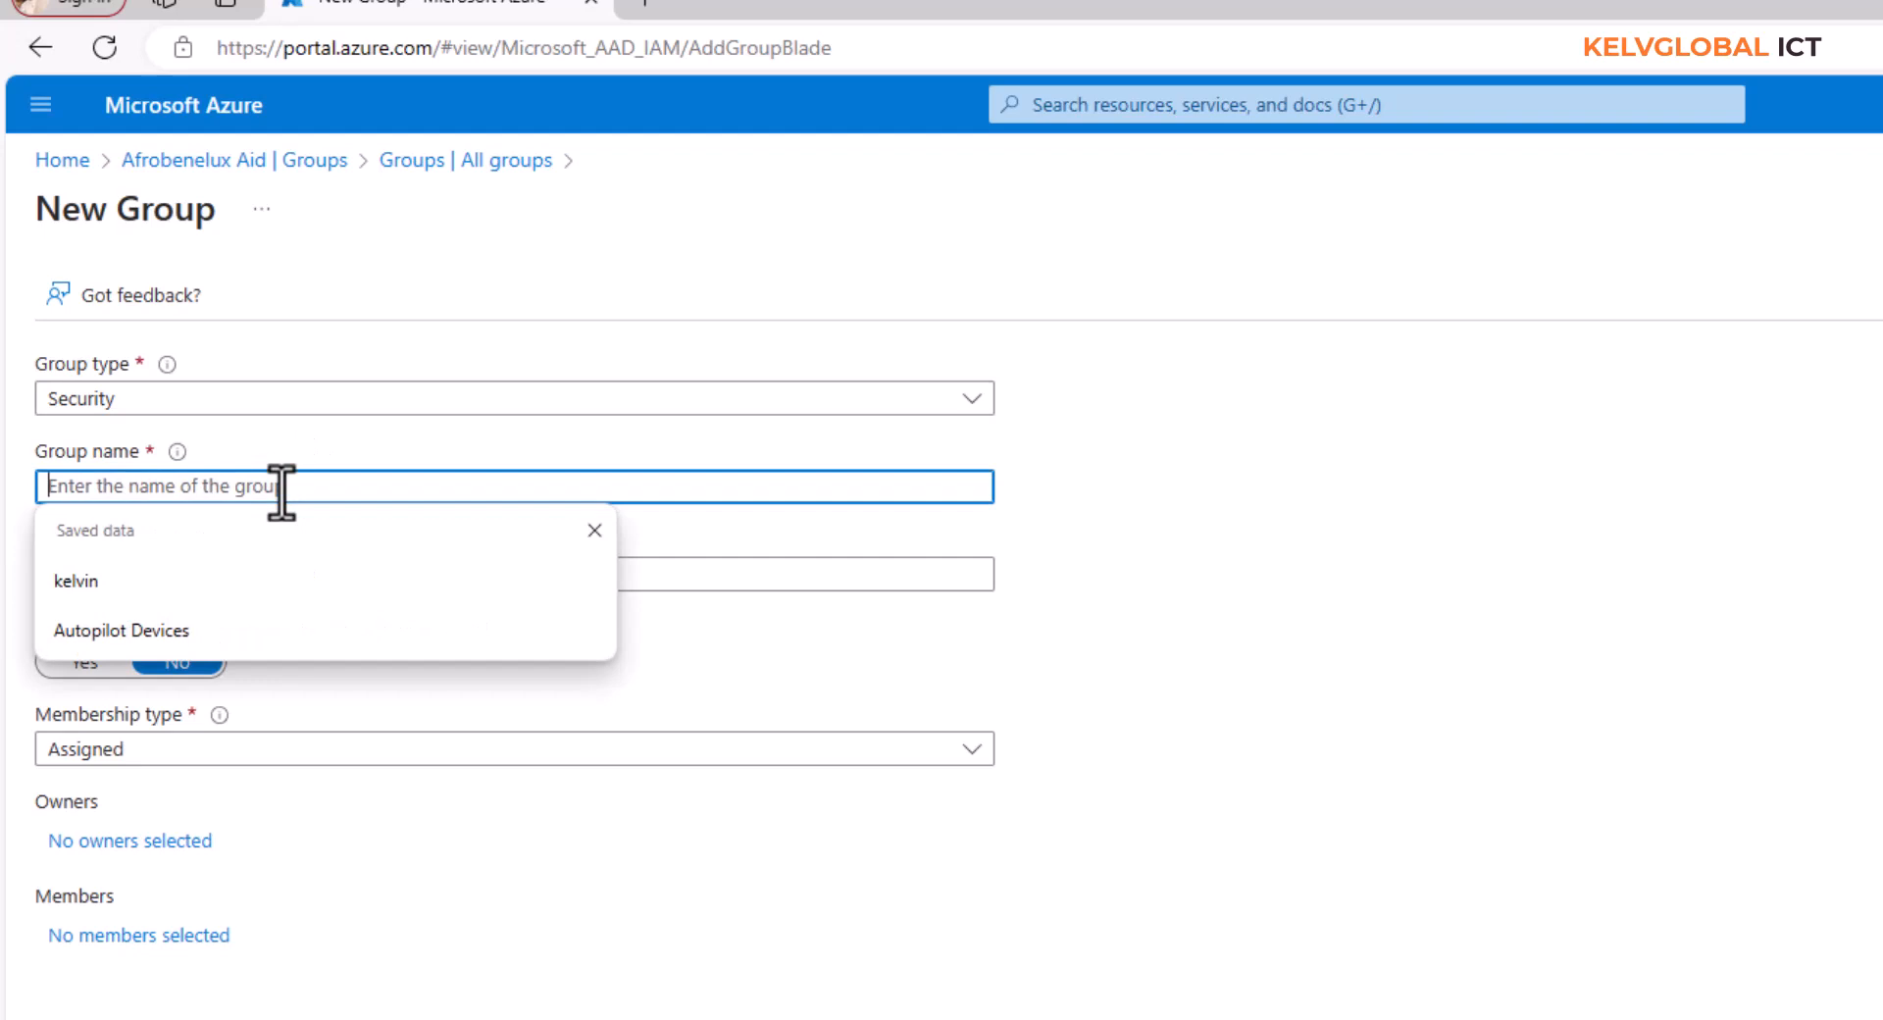
{"action": "type", "text": "Managers"}
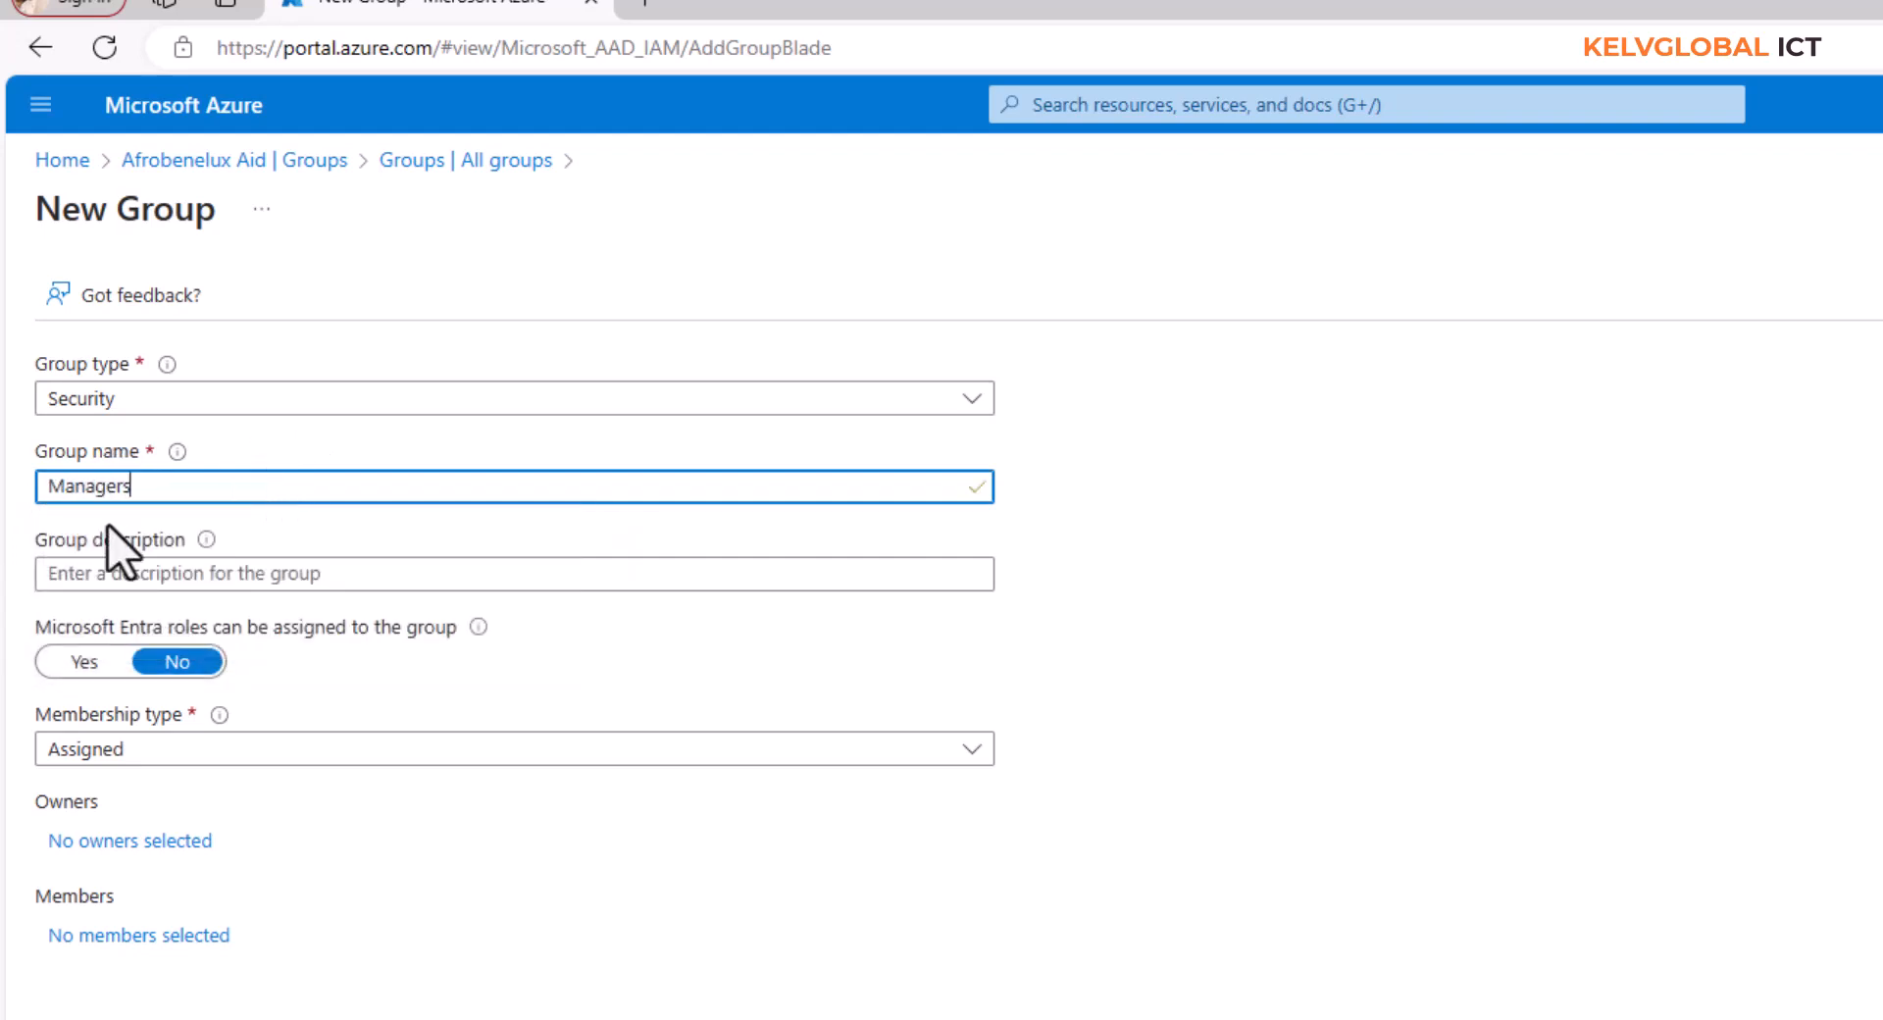
{"action": "left_click", "coordinate": [154, 575]}
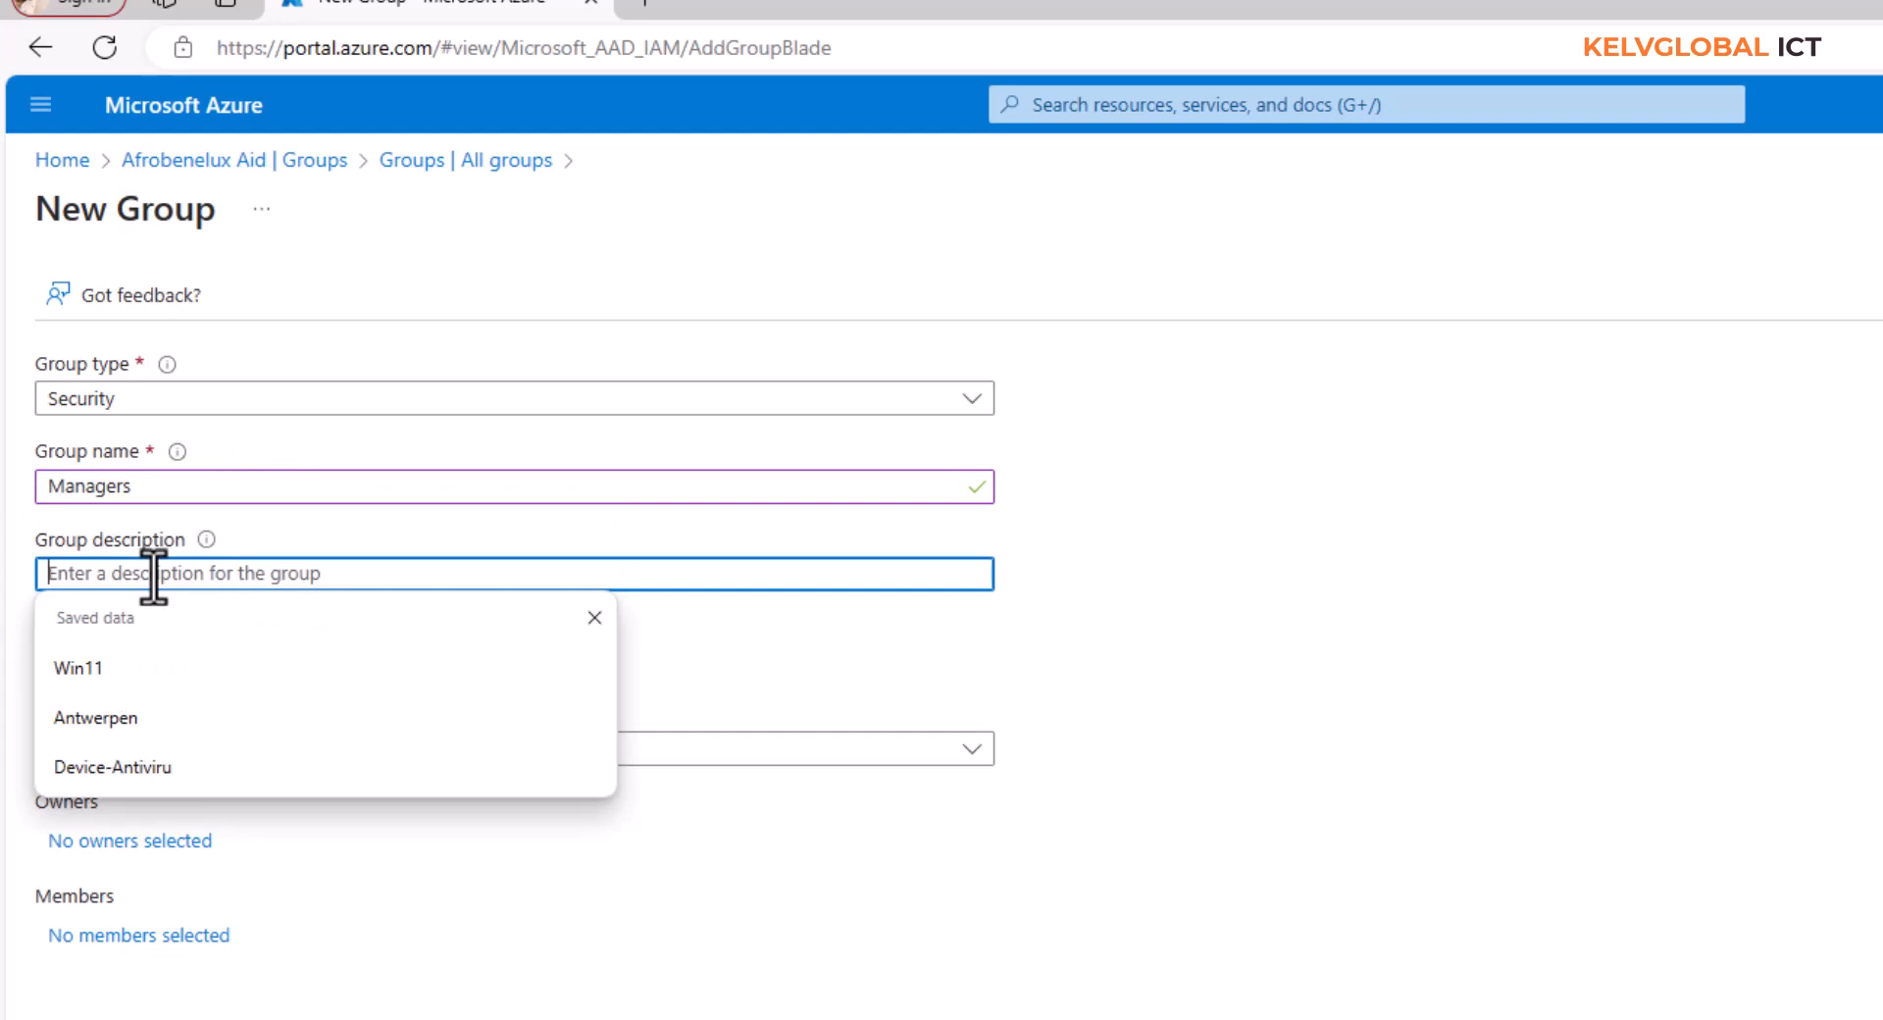
{"action": "type", "text": "Managers of Kelvglobal ICT"}
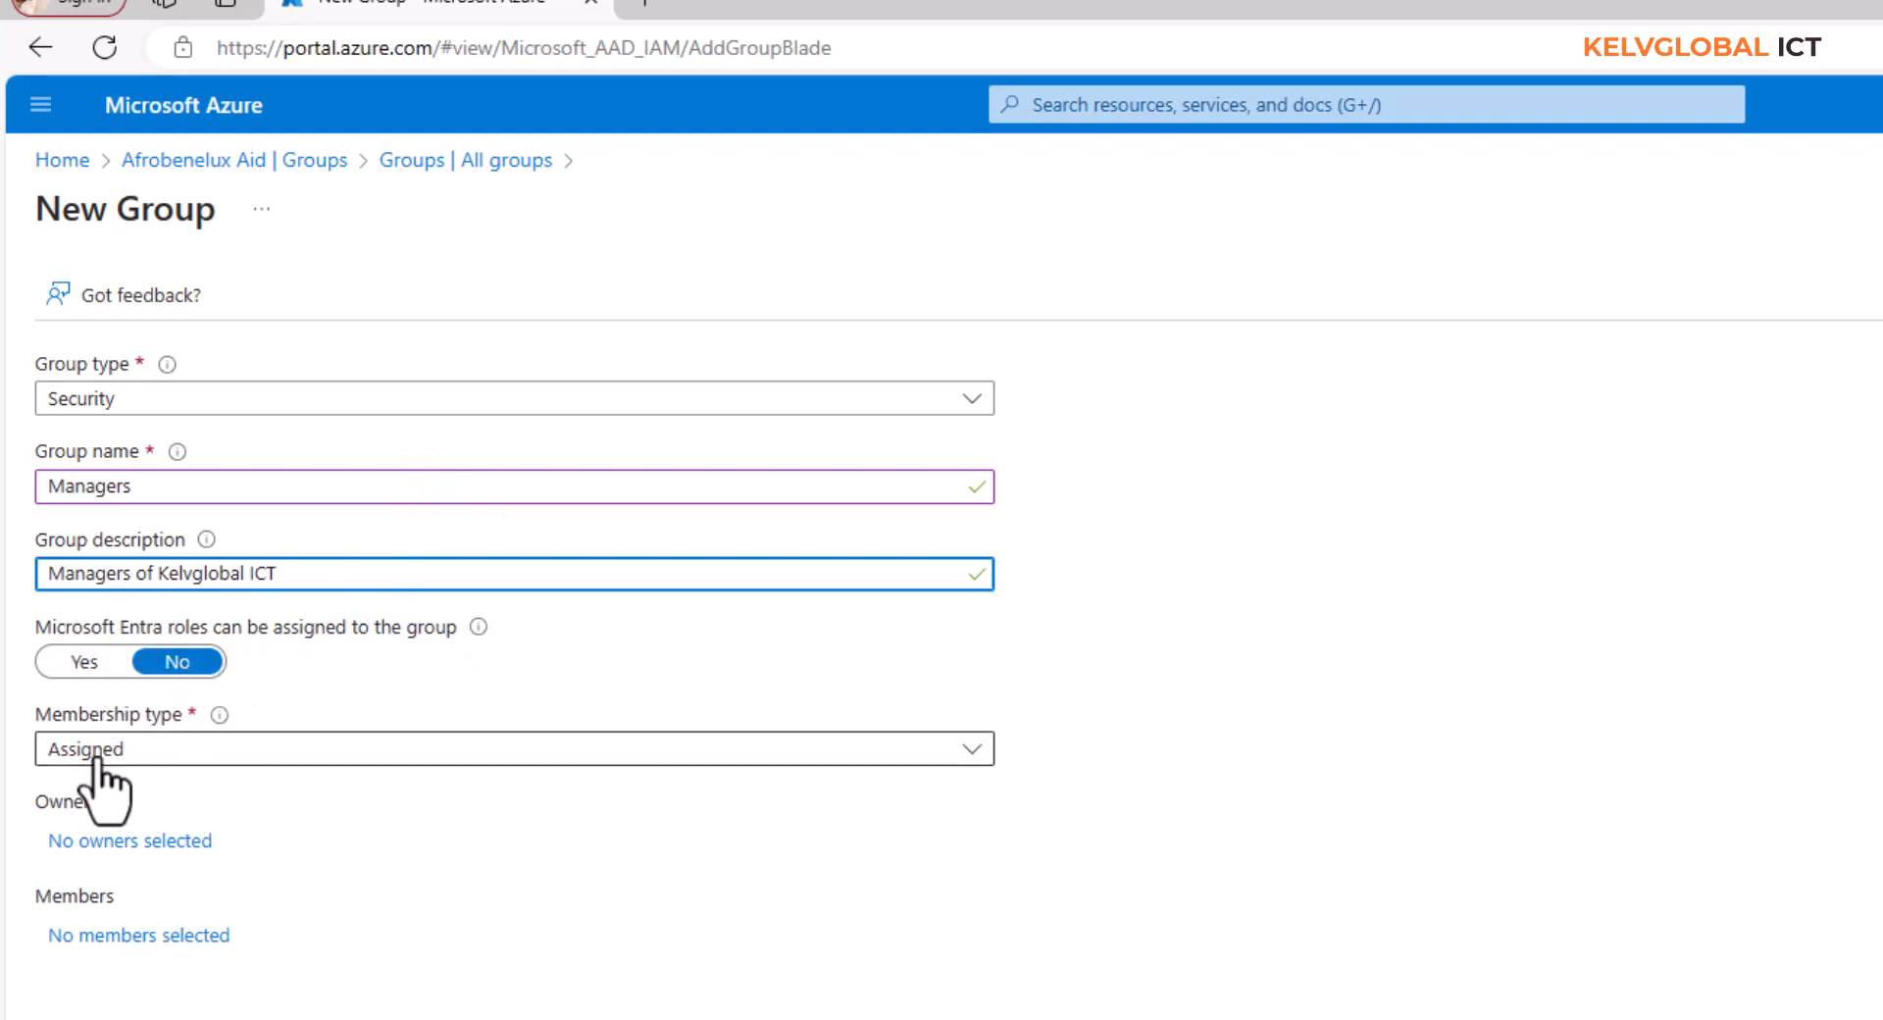
Step: Set the group's membership type to Dynamic User and open the dynamic query editor
{"action": "left_click", "coordinate": [176, 760]}
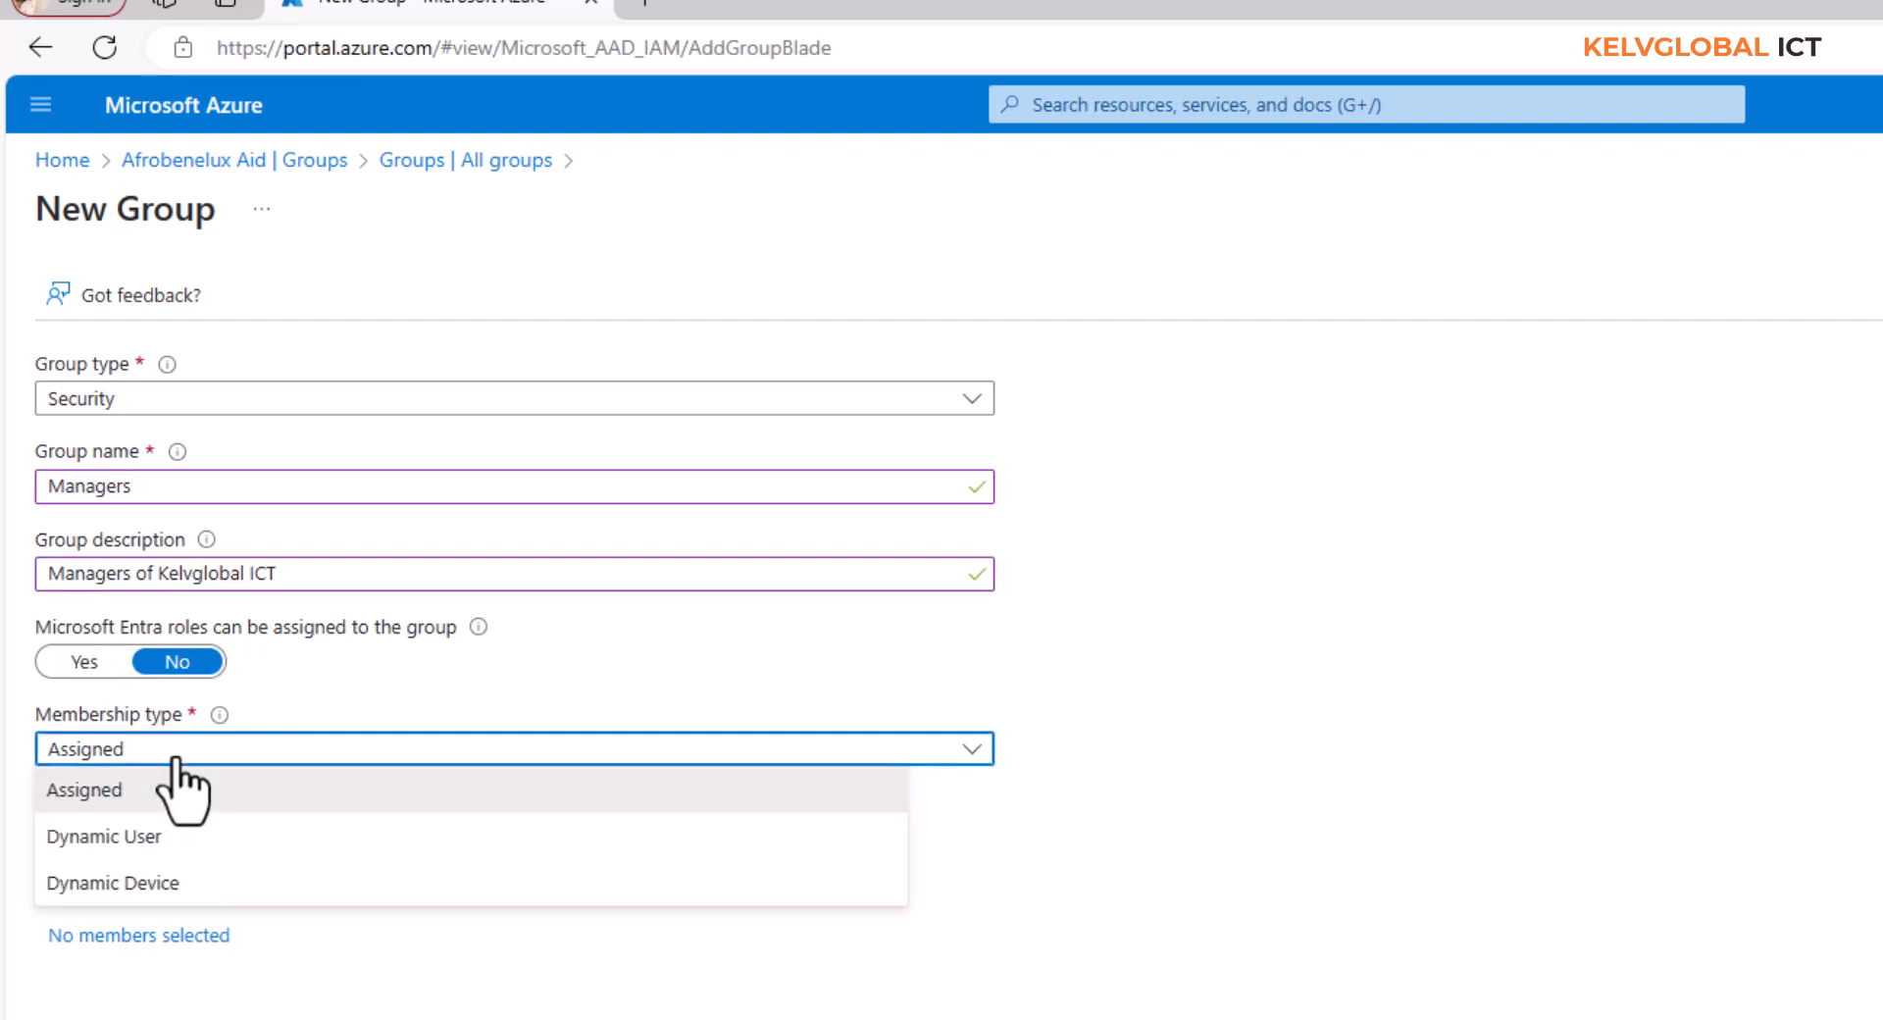
{"action": "left_click", "coordinate": [135, 843]}
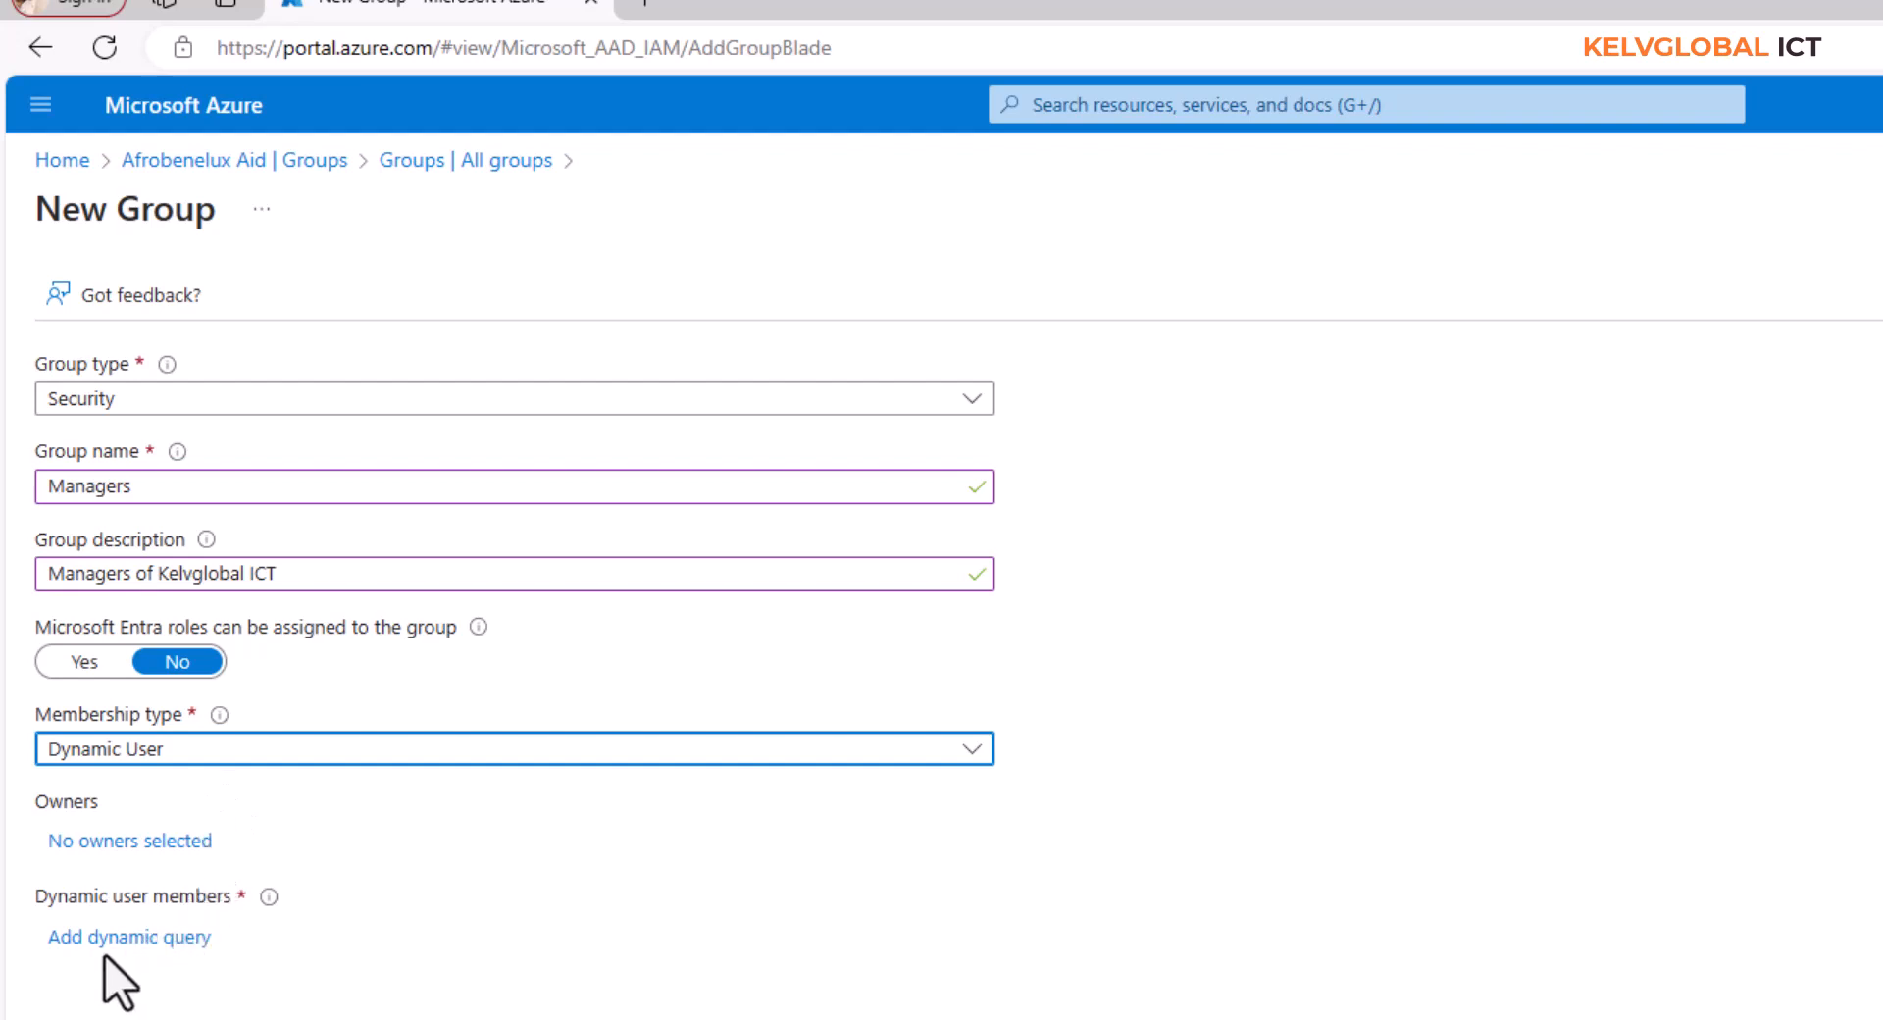
{"action": "left_click", "coordinate": [130, 944]}
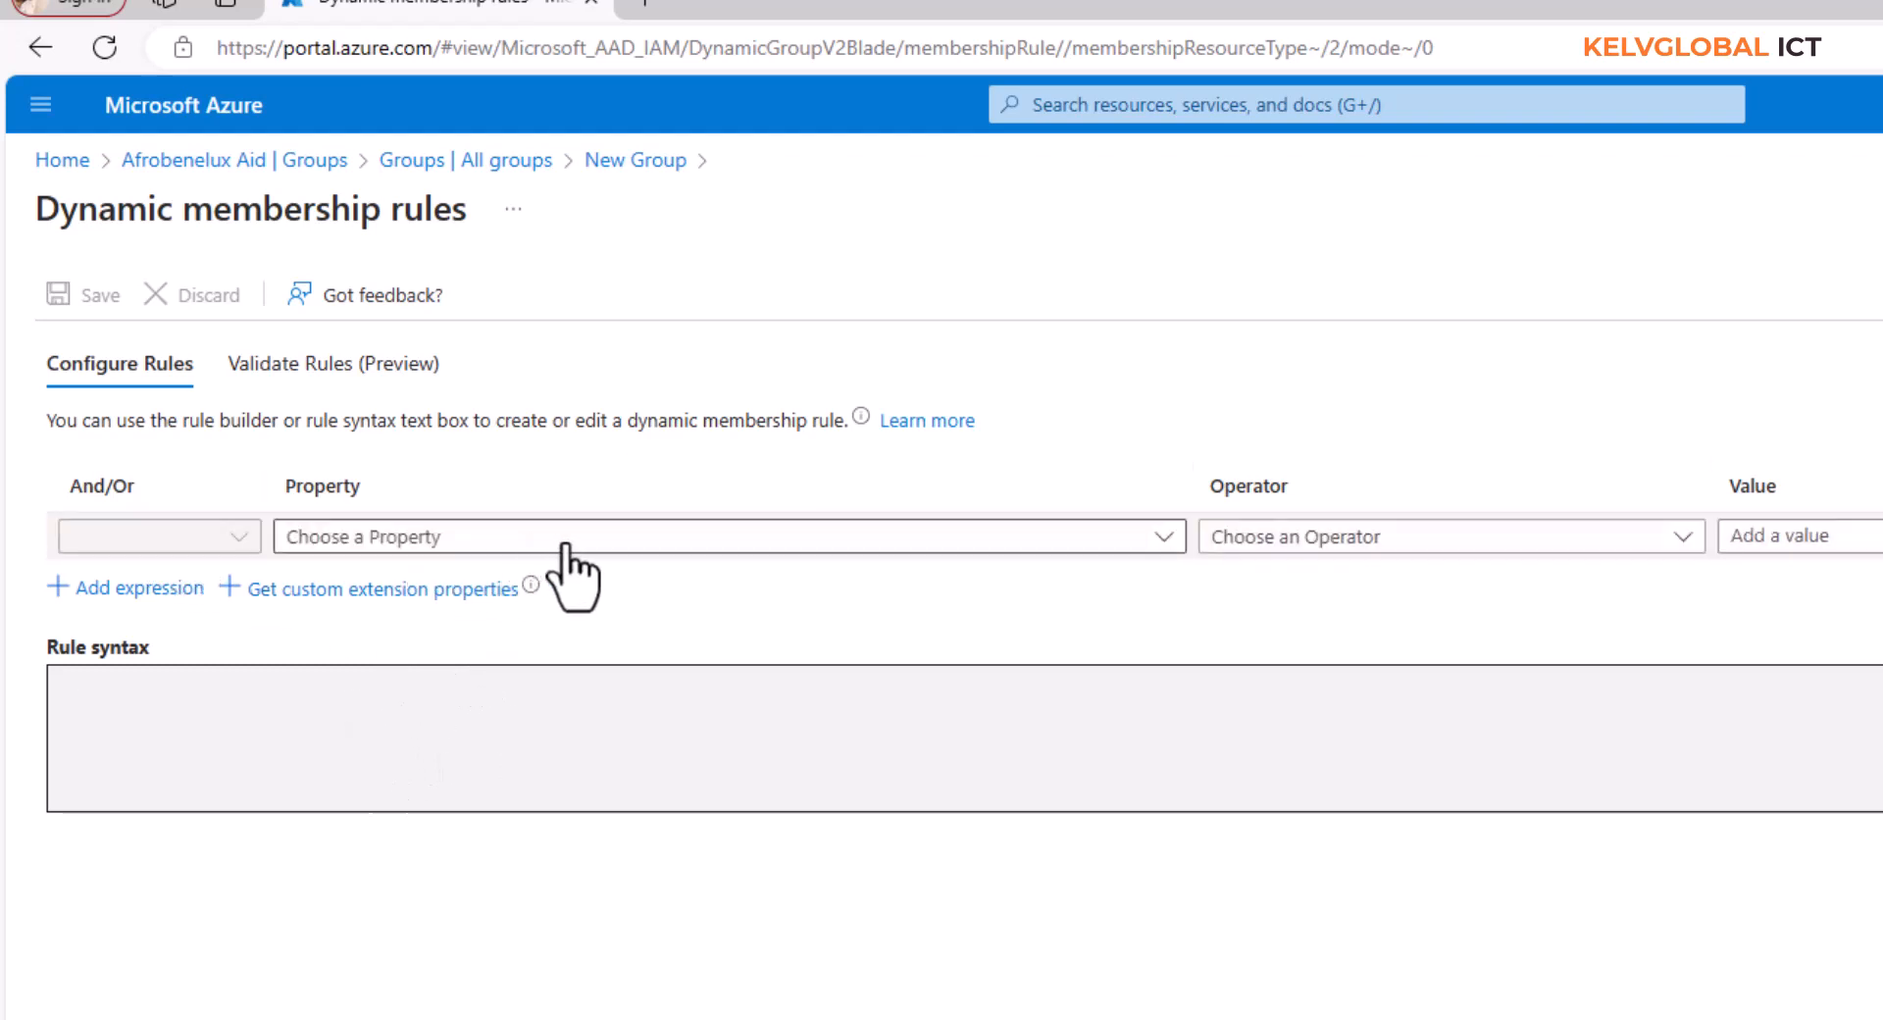
Step: Define a dynamic membership rule where the jobTitle property Equals the value Manager
{"action": "left_click", "coordinate": [486, 545]}
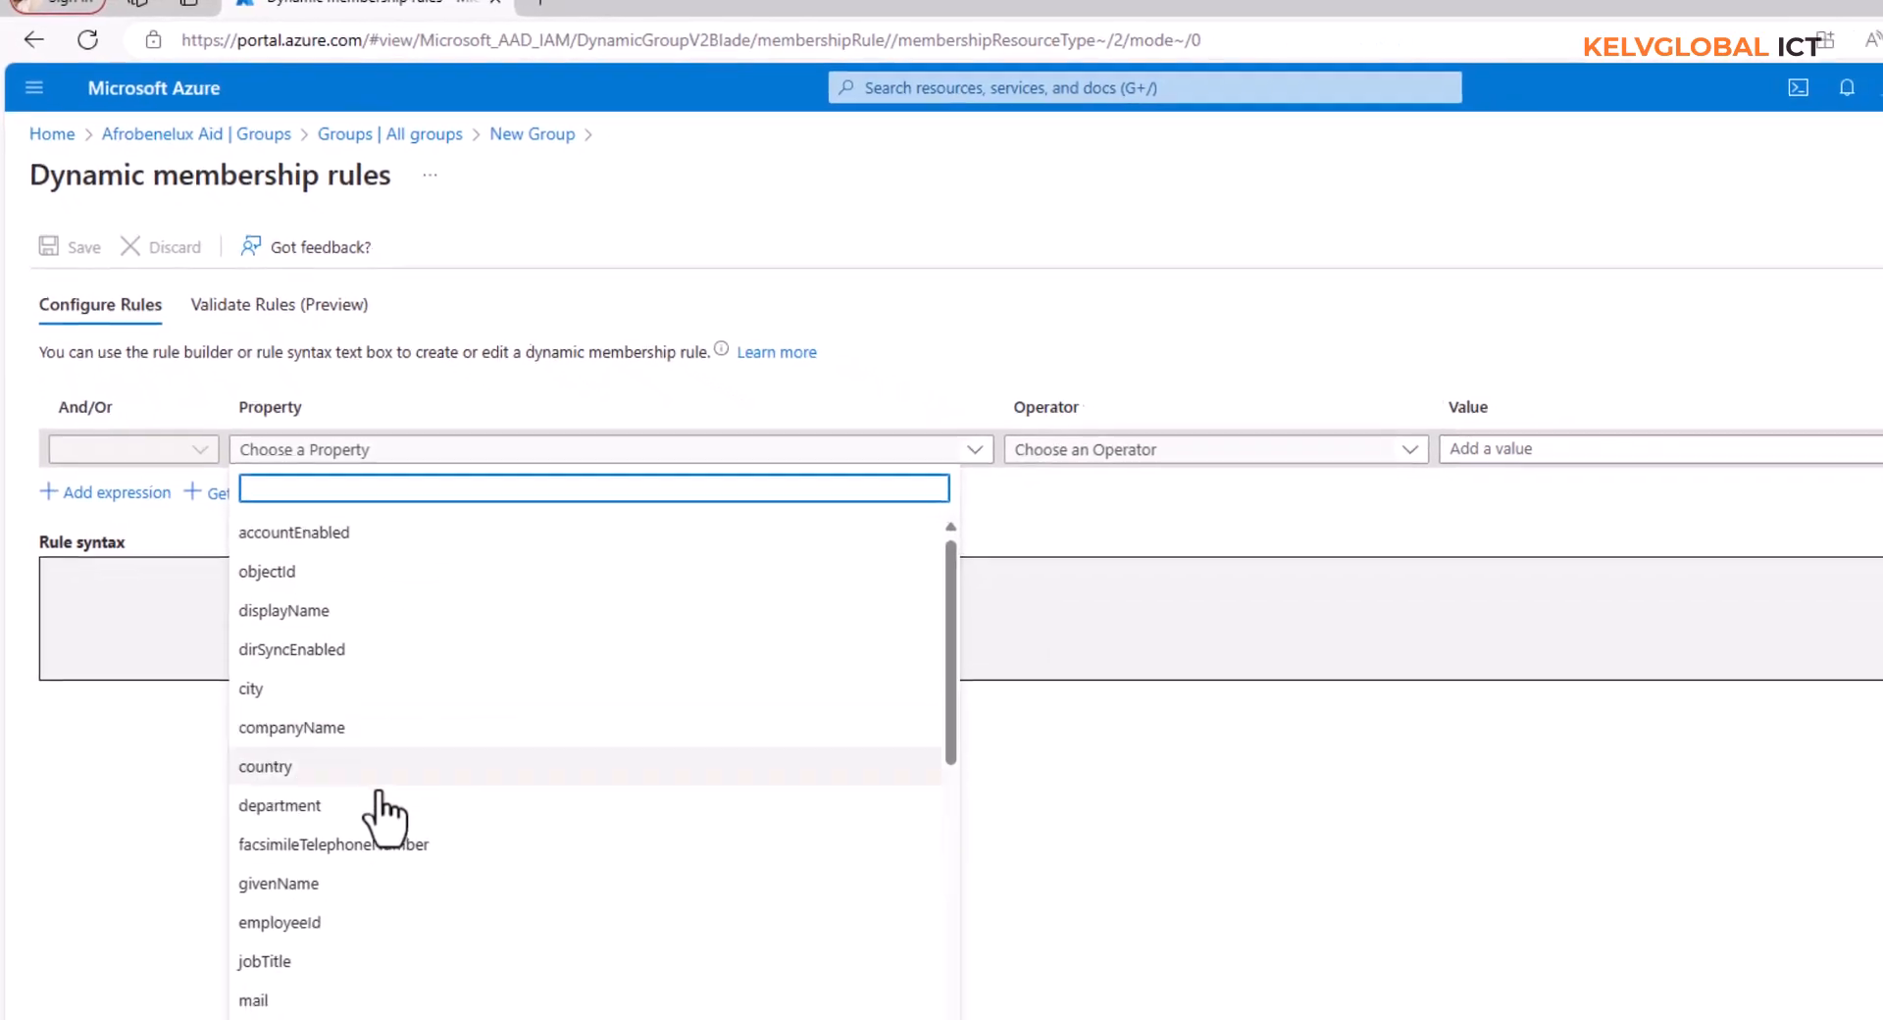
{"action": "left_click", "coordinate": [294, 963]}
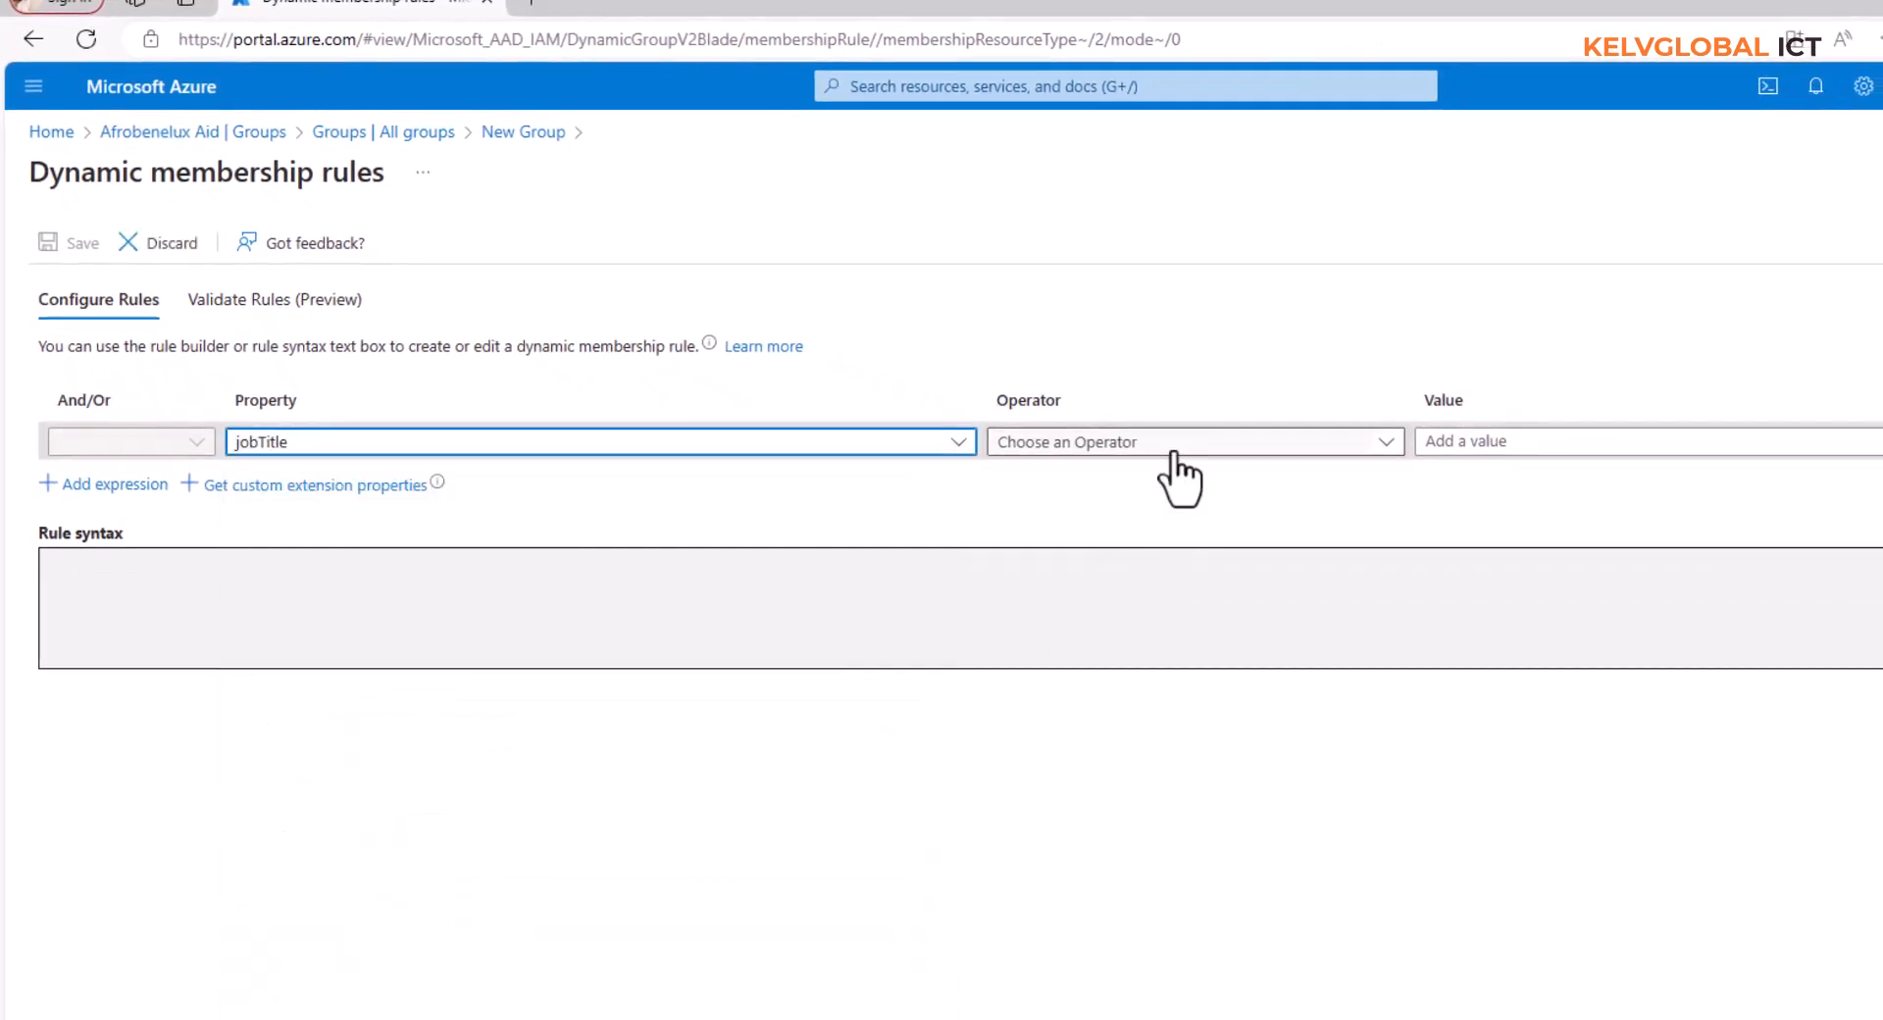
{"action": "left_click", "coordinate": [1174, 454]}
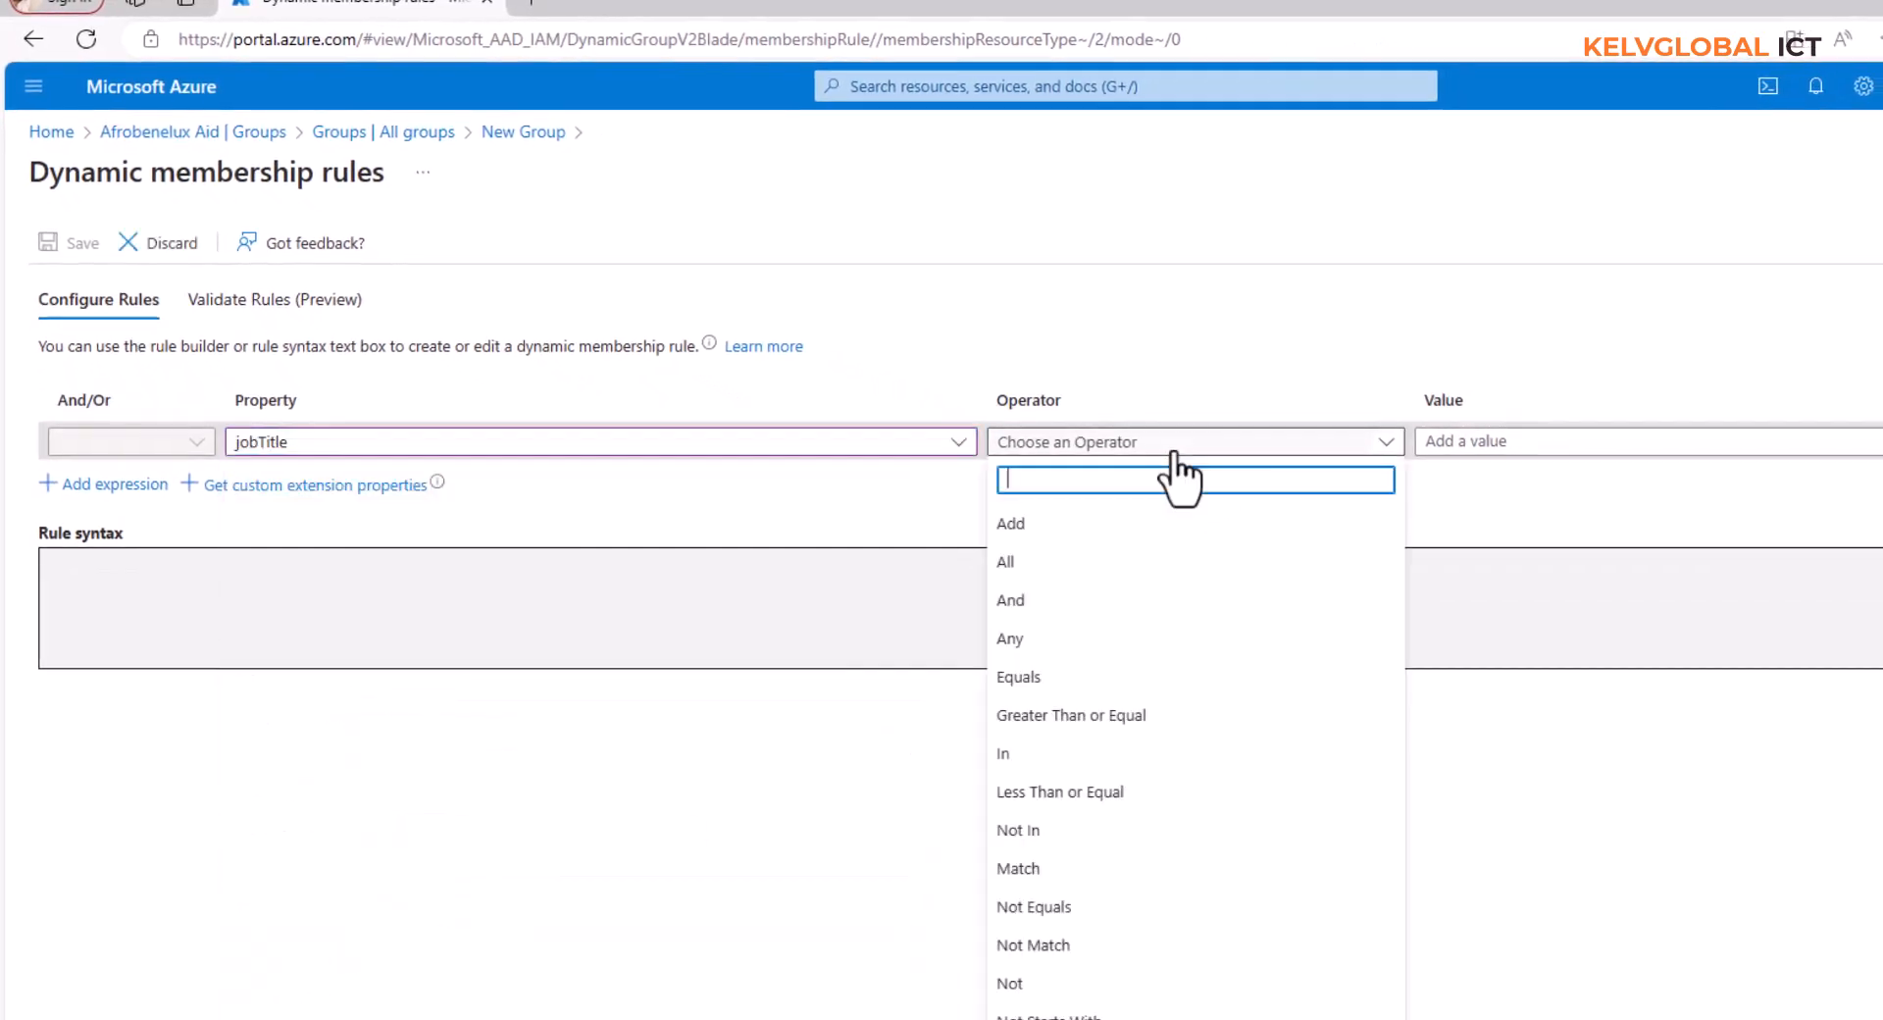
{"action": "left_click", "coordinate": [1039, 679]}
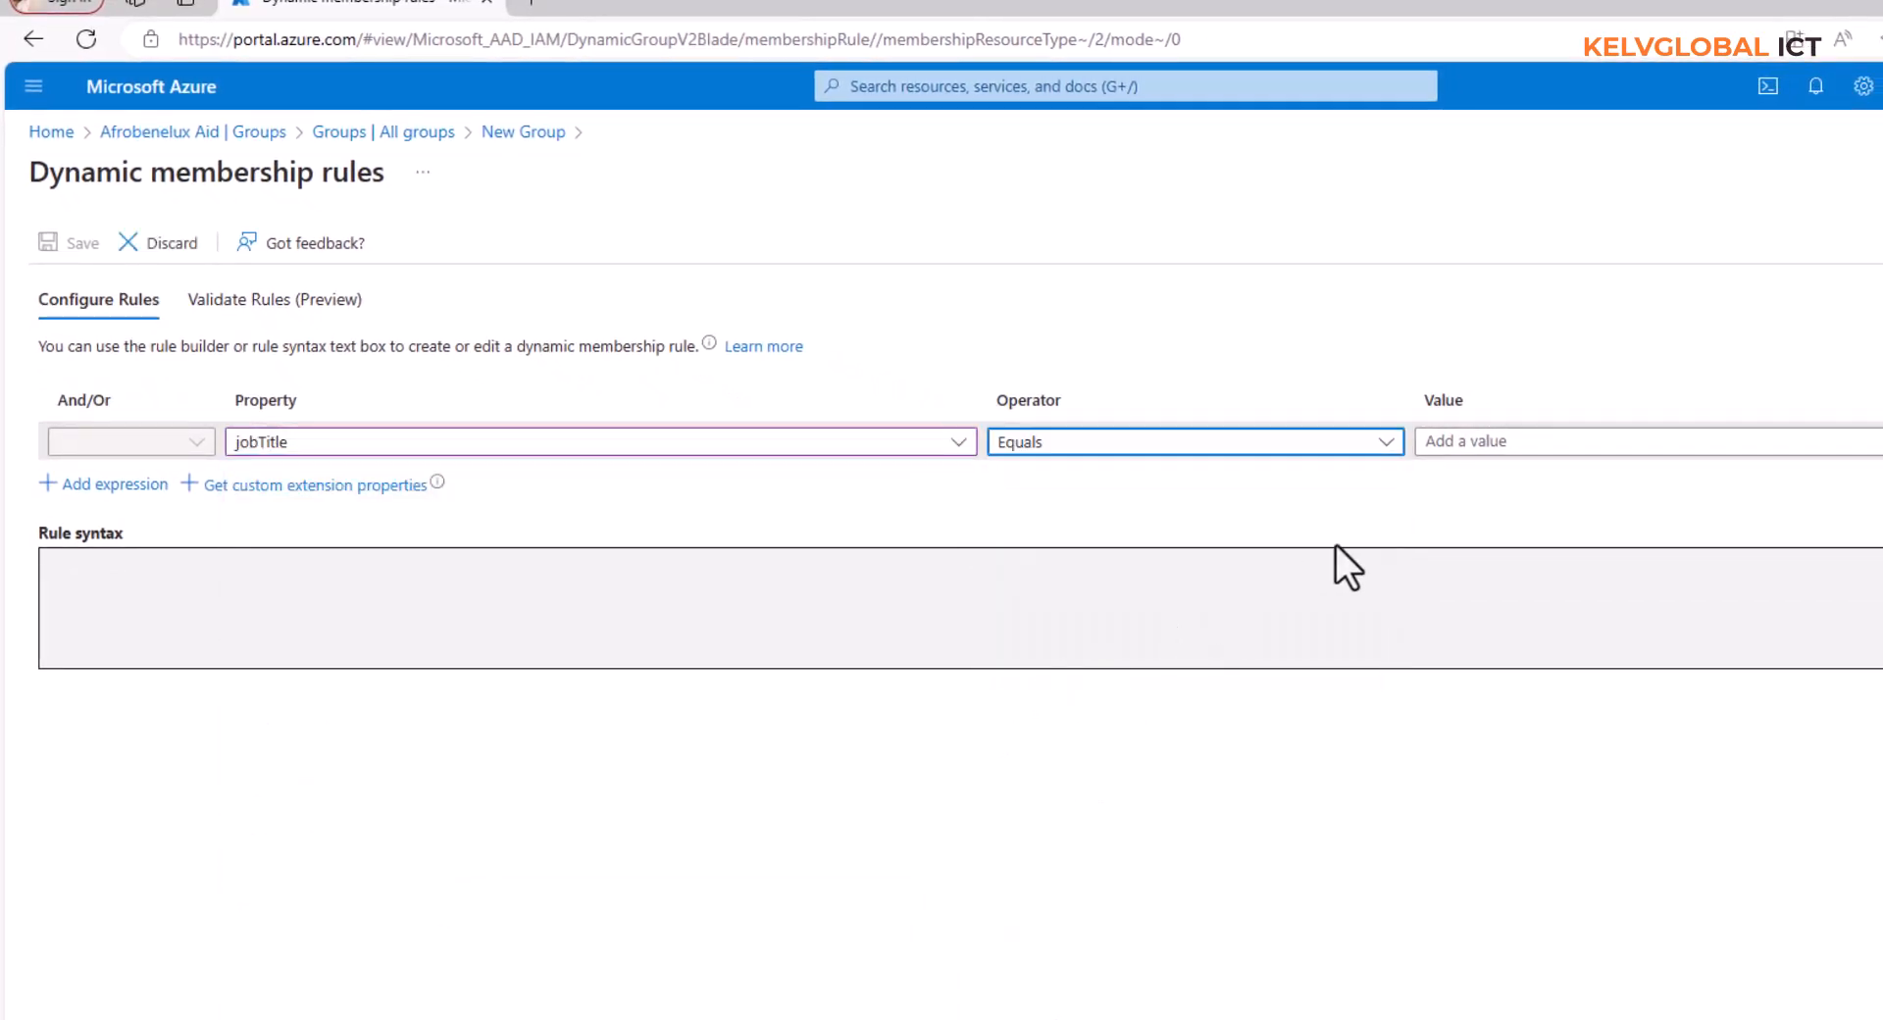
{"action": "left_click", "coordinate": [1480, 440]}
{"action": "type", "text": "Ma"}
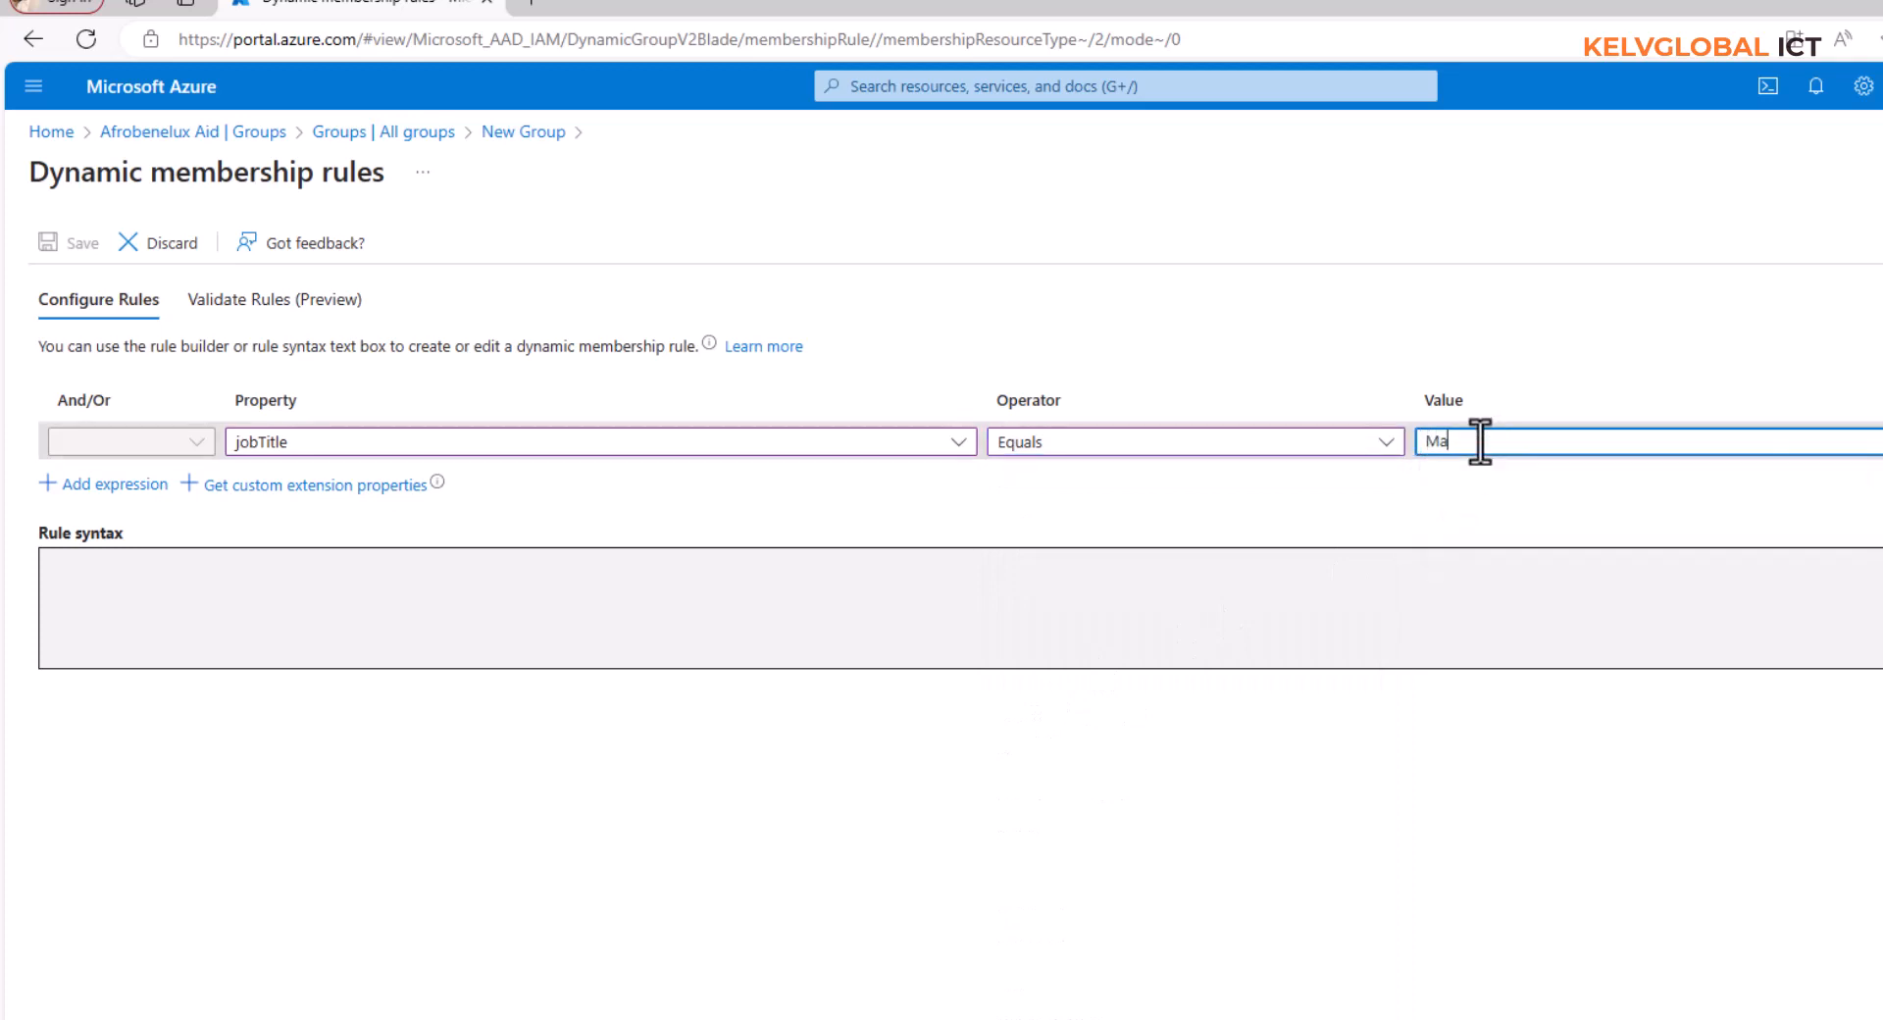
{"action": "type", "text": "nager"}
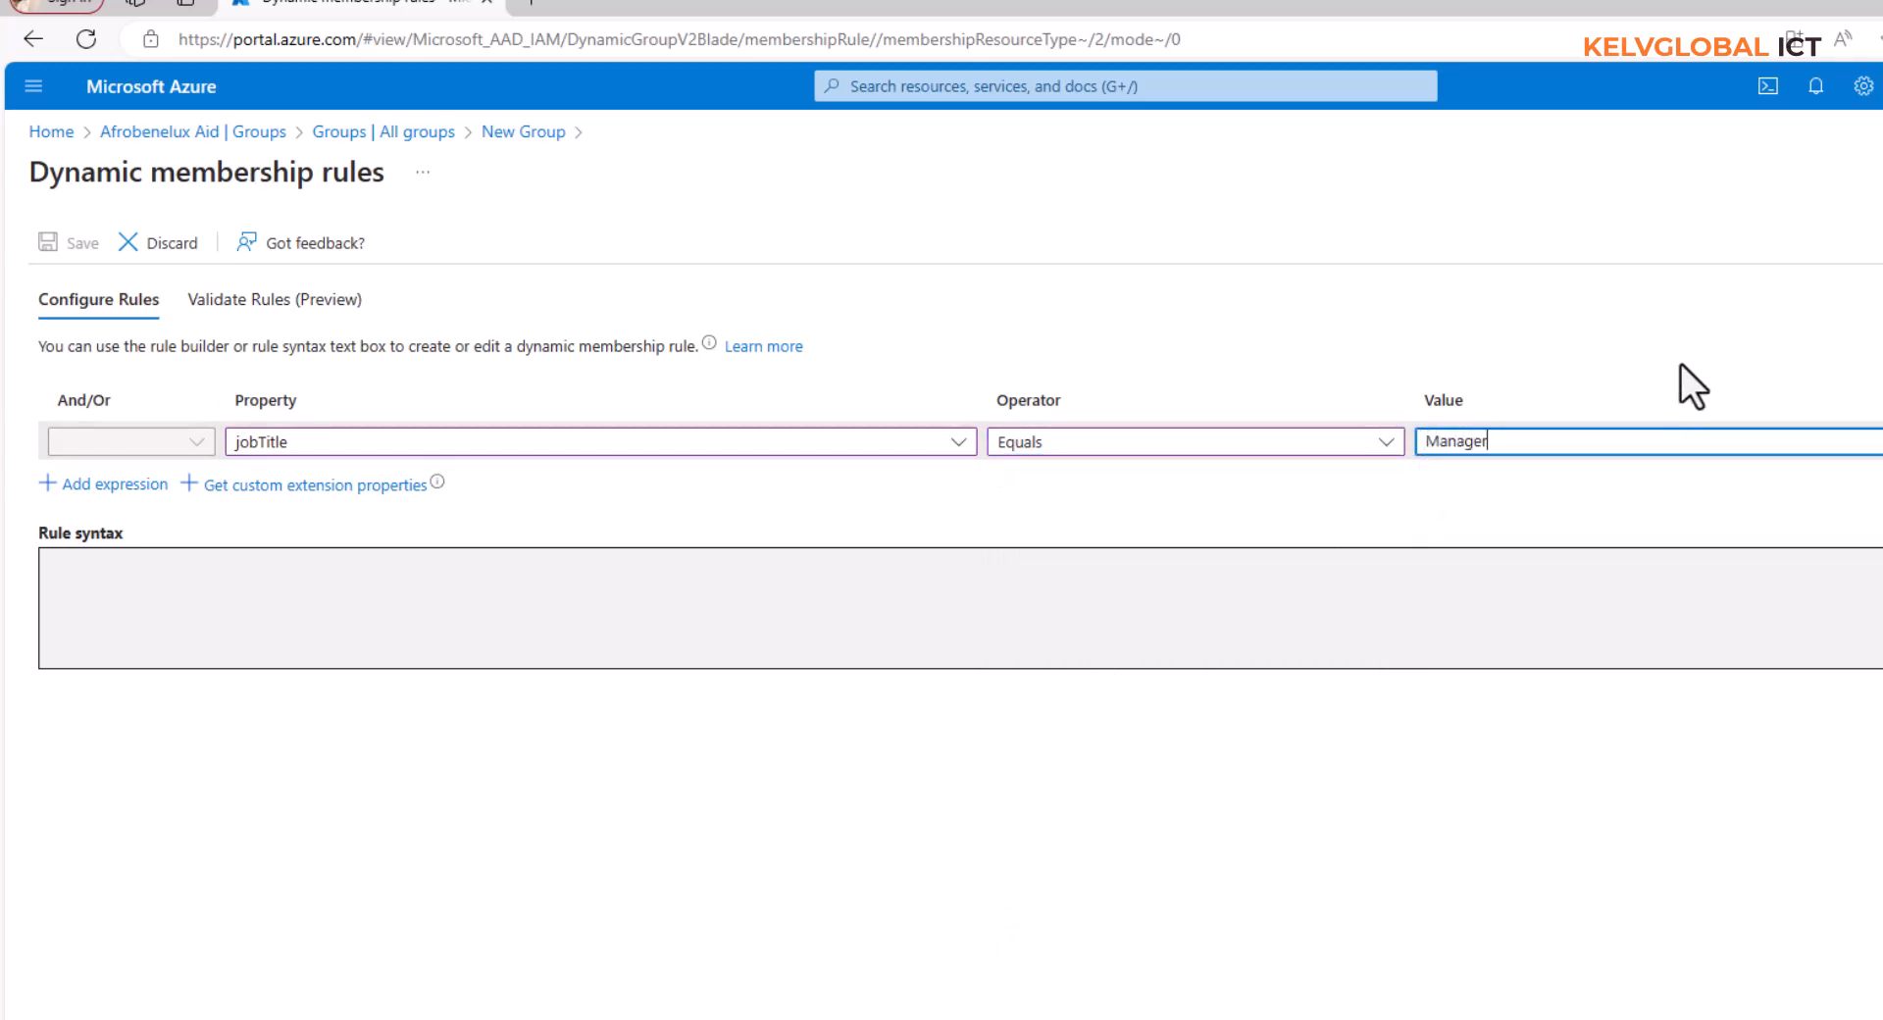
{"action": "left_click", "coordinate": [1705, 337]}
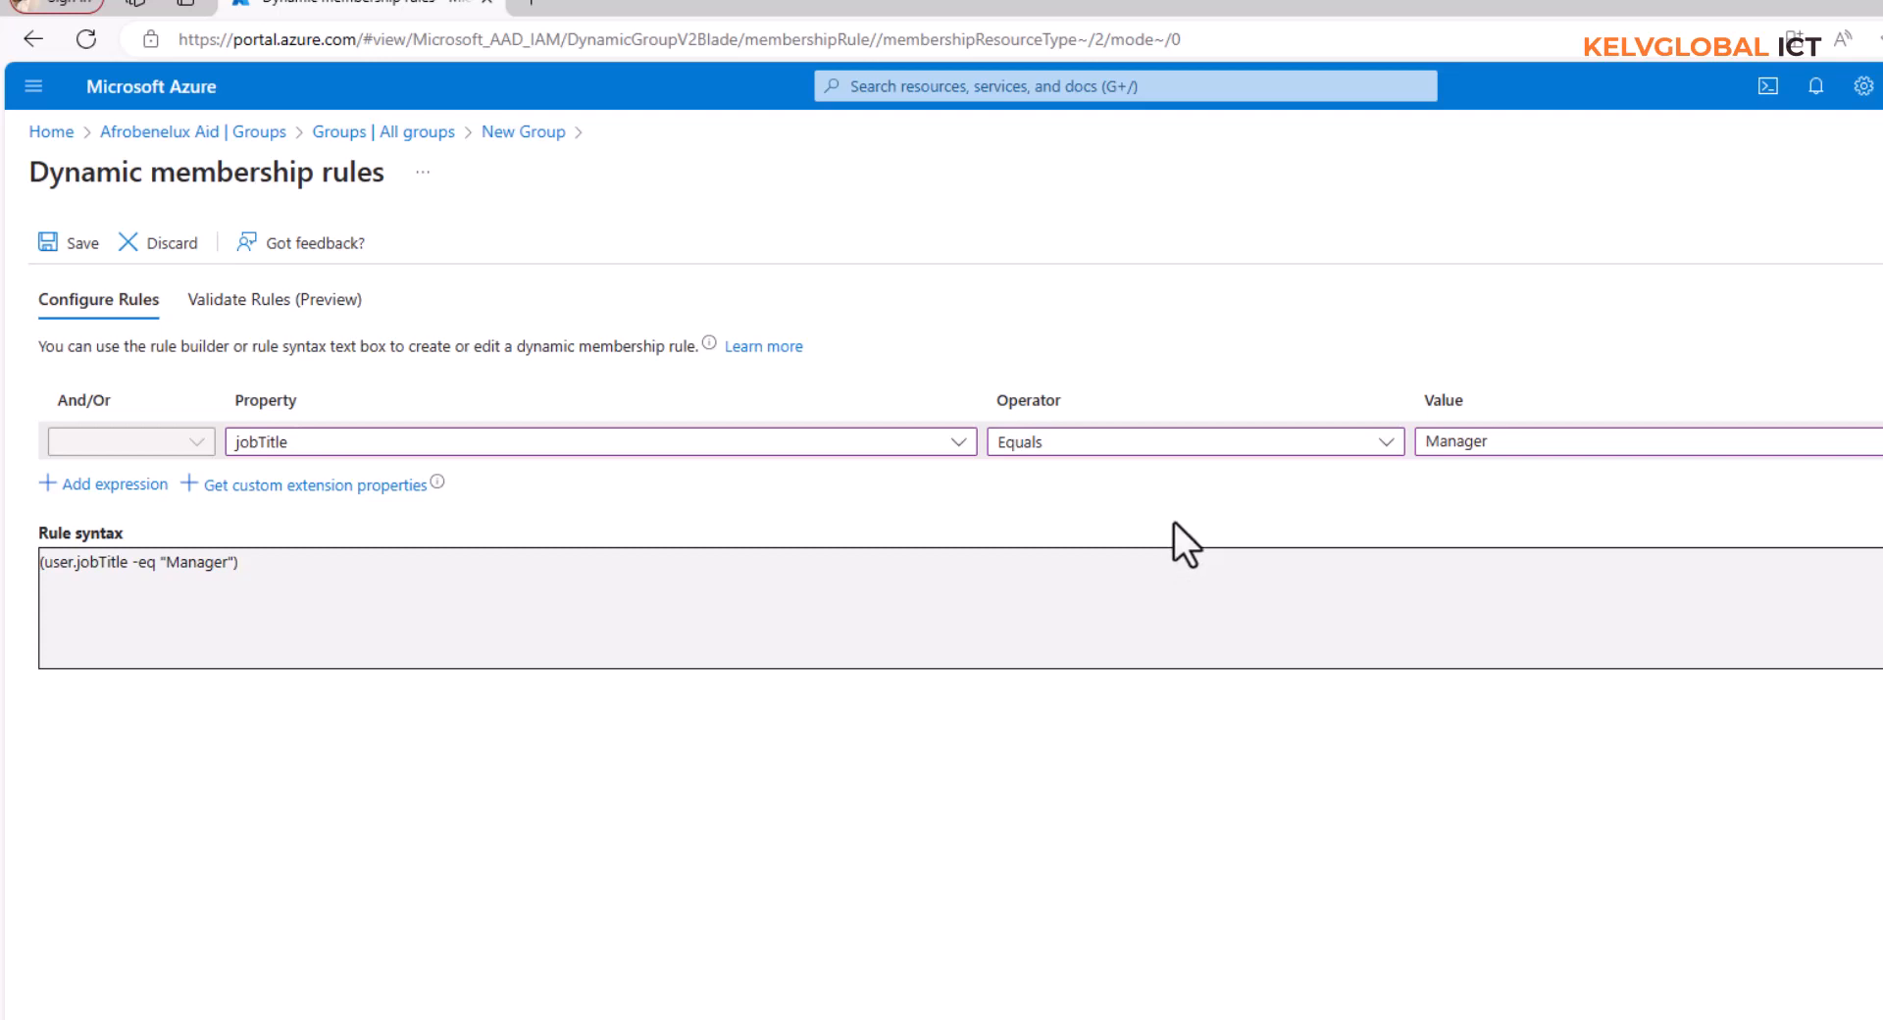
Step: Save the dynamic membership rule and create the Managers group
{"action": "left_click", "coordinate": [74, 245]}
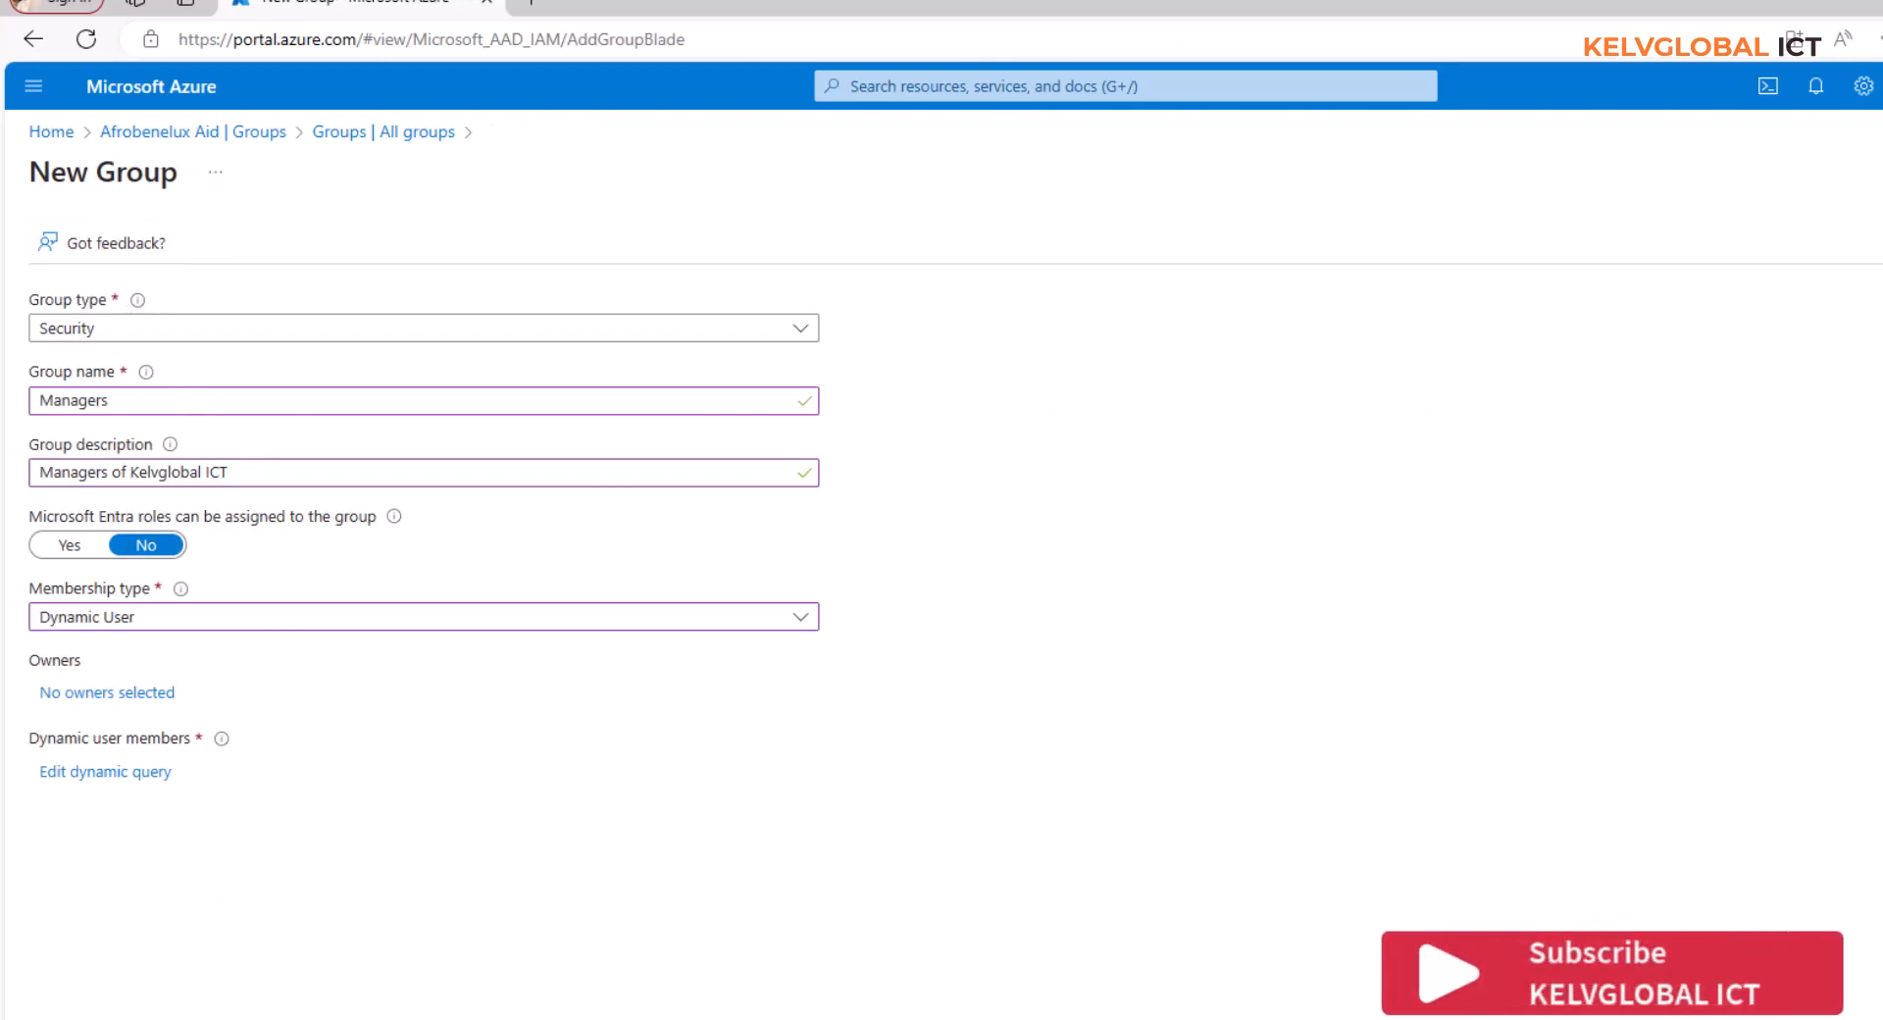
{"action": "left_click", "coordinate": [71, 1016]}
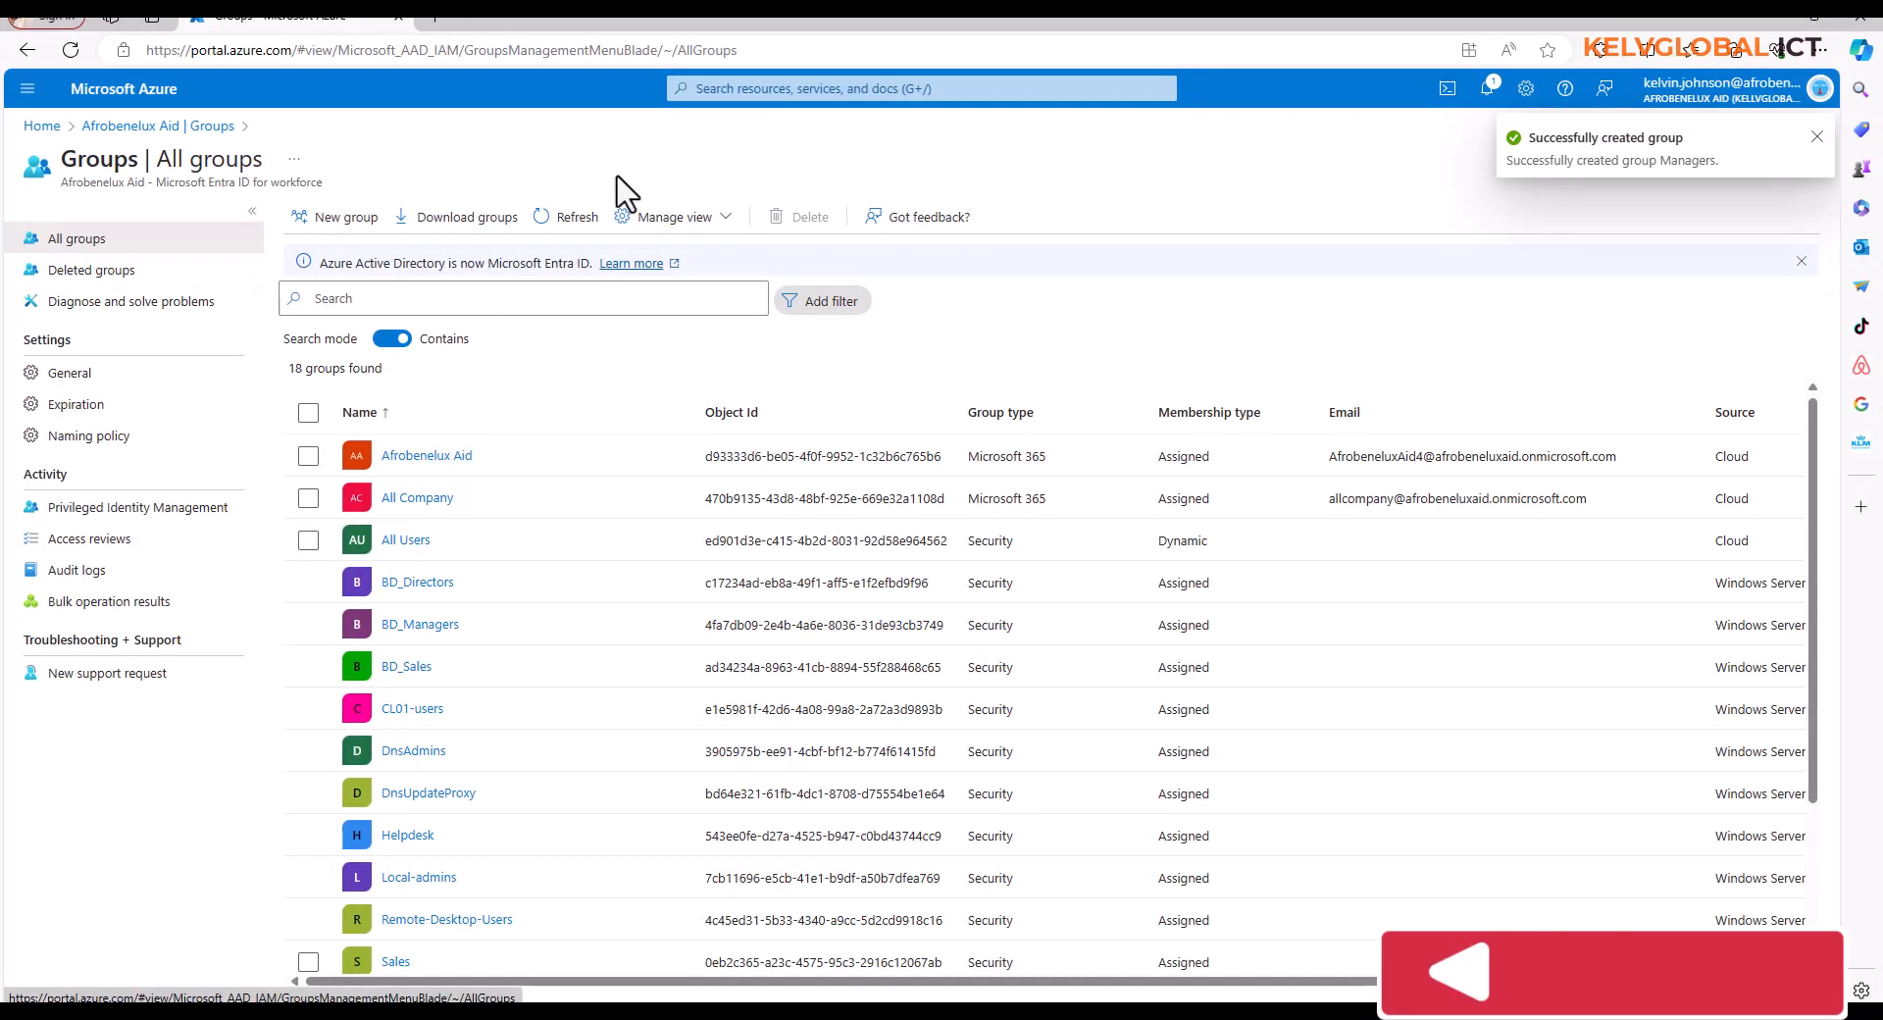
{"action": "left_click", "coordinate": [1816, 139]}
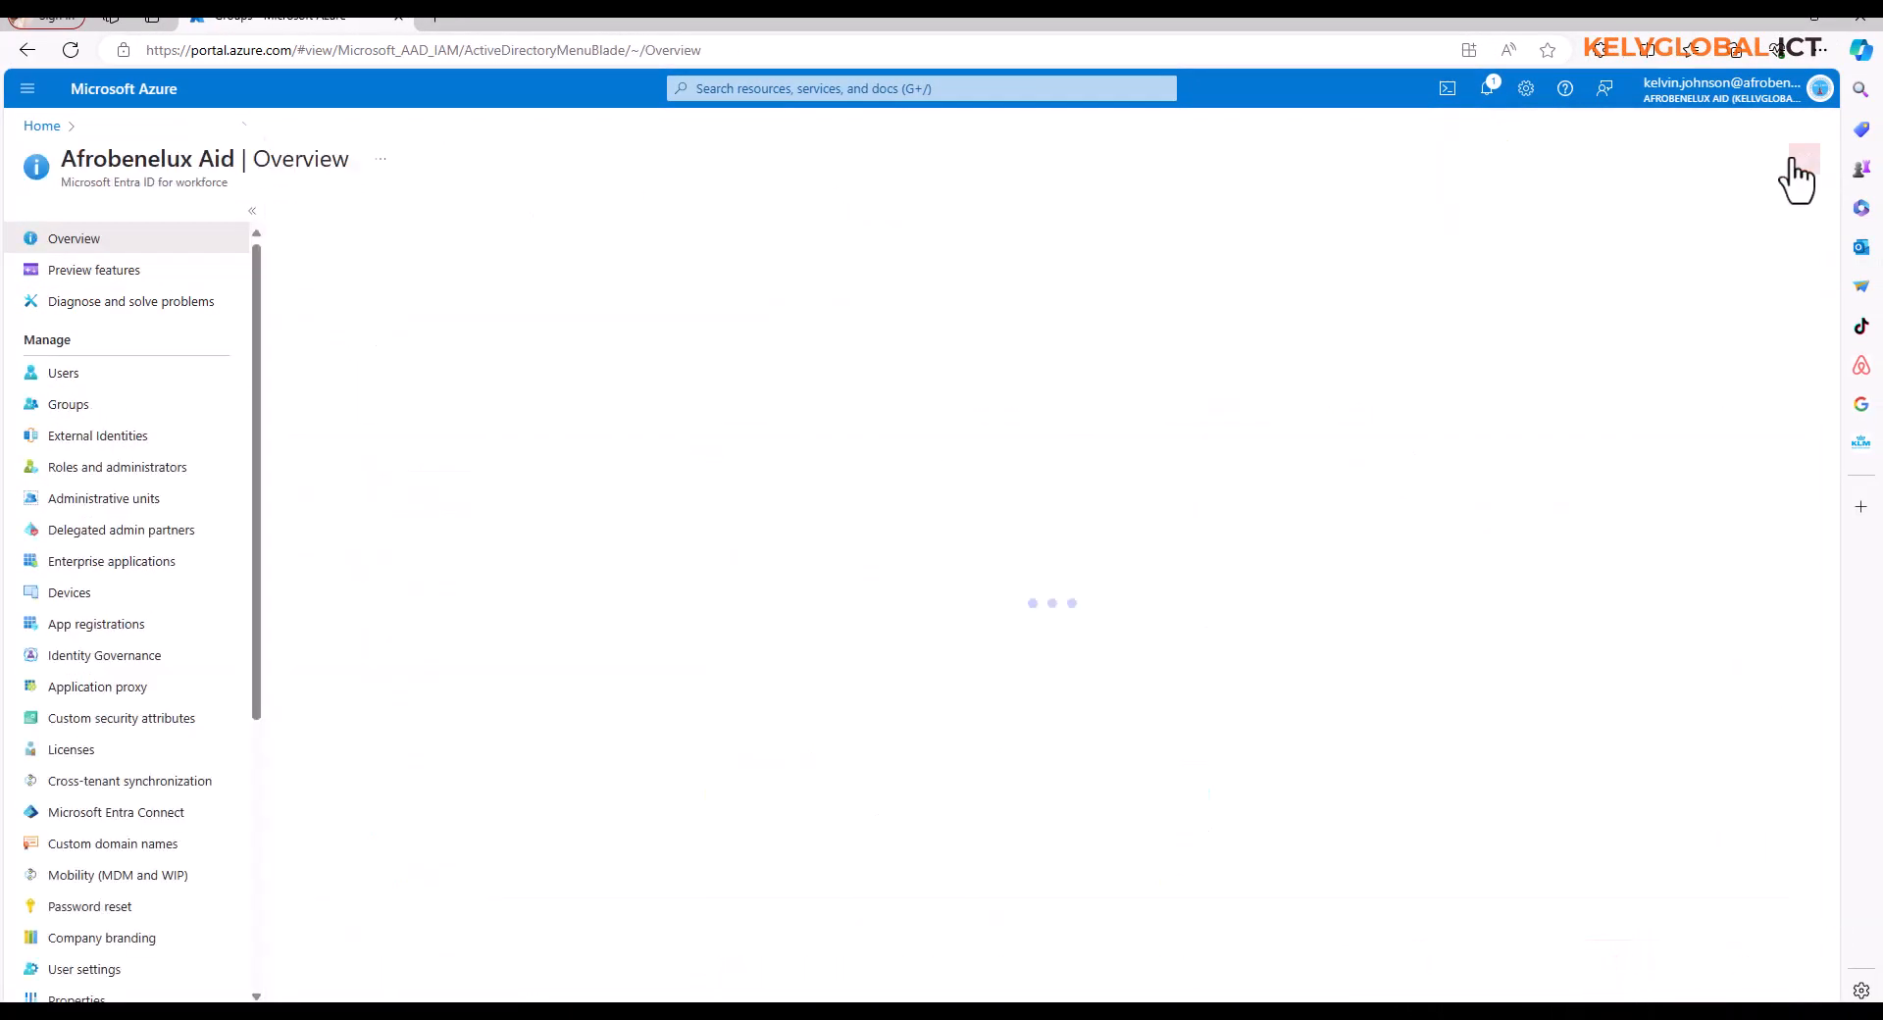
Step: Review the job titles of all users in the tenant's user list
{"action": "left_click", "coordinate": [65, 374]}
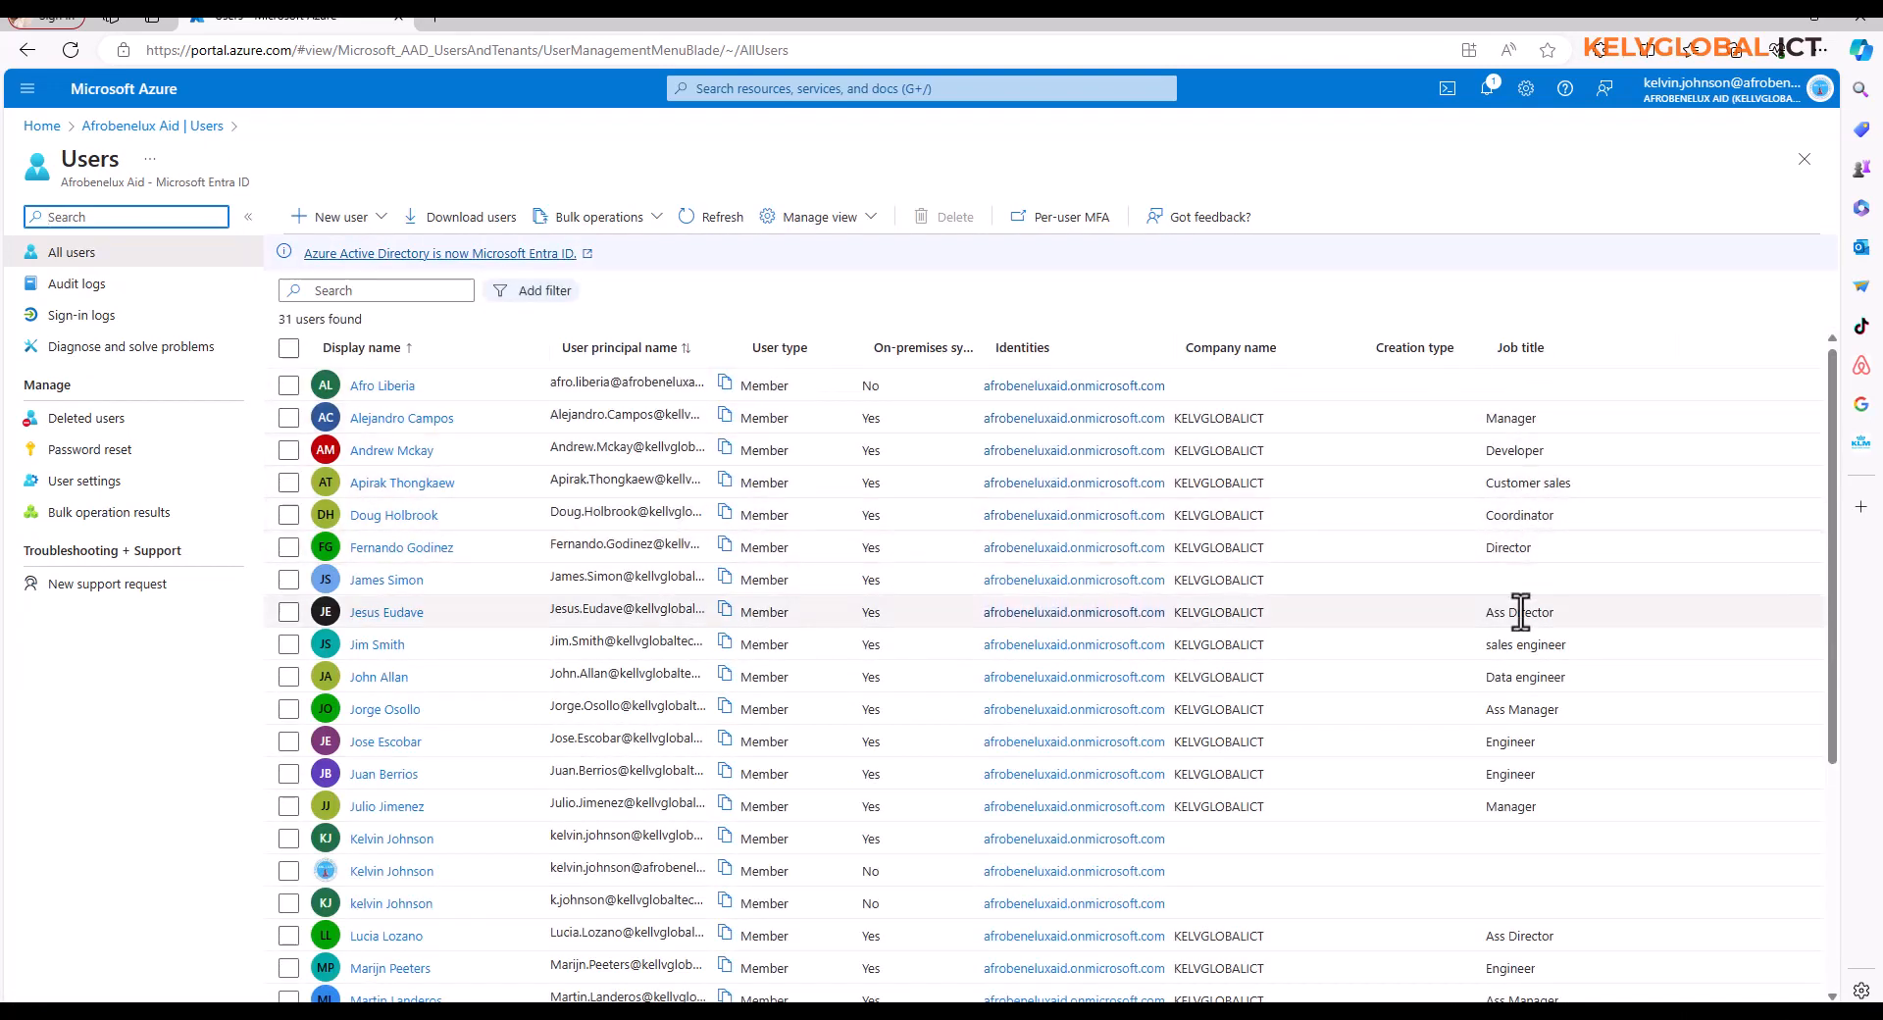
{"action": "scroll", "coordinate": [1510, 814], "scroll_direction": "down", "scroll_amount": 3}
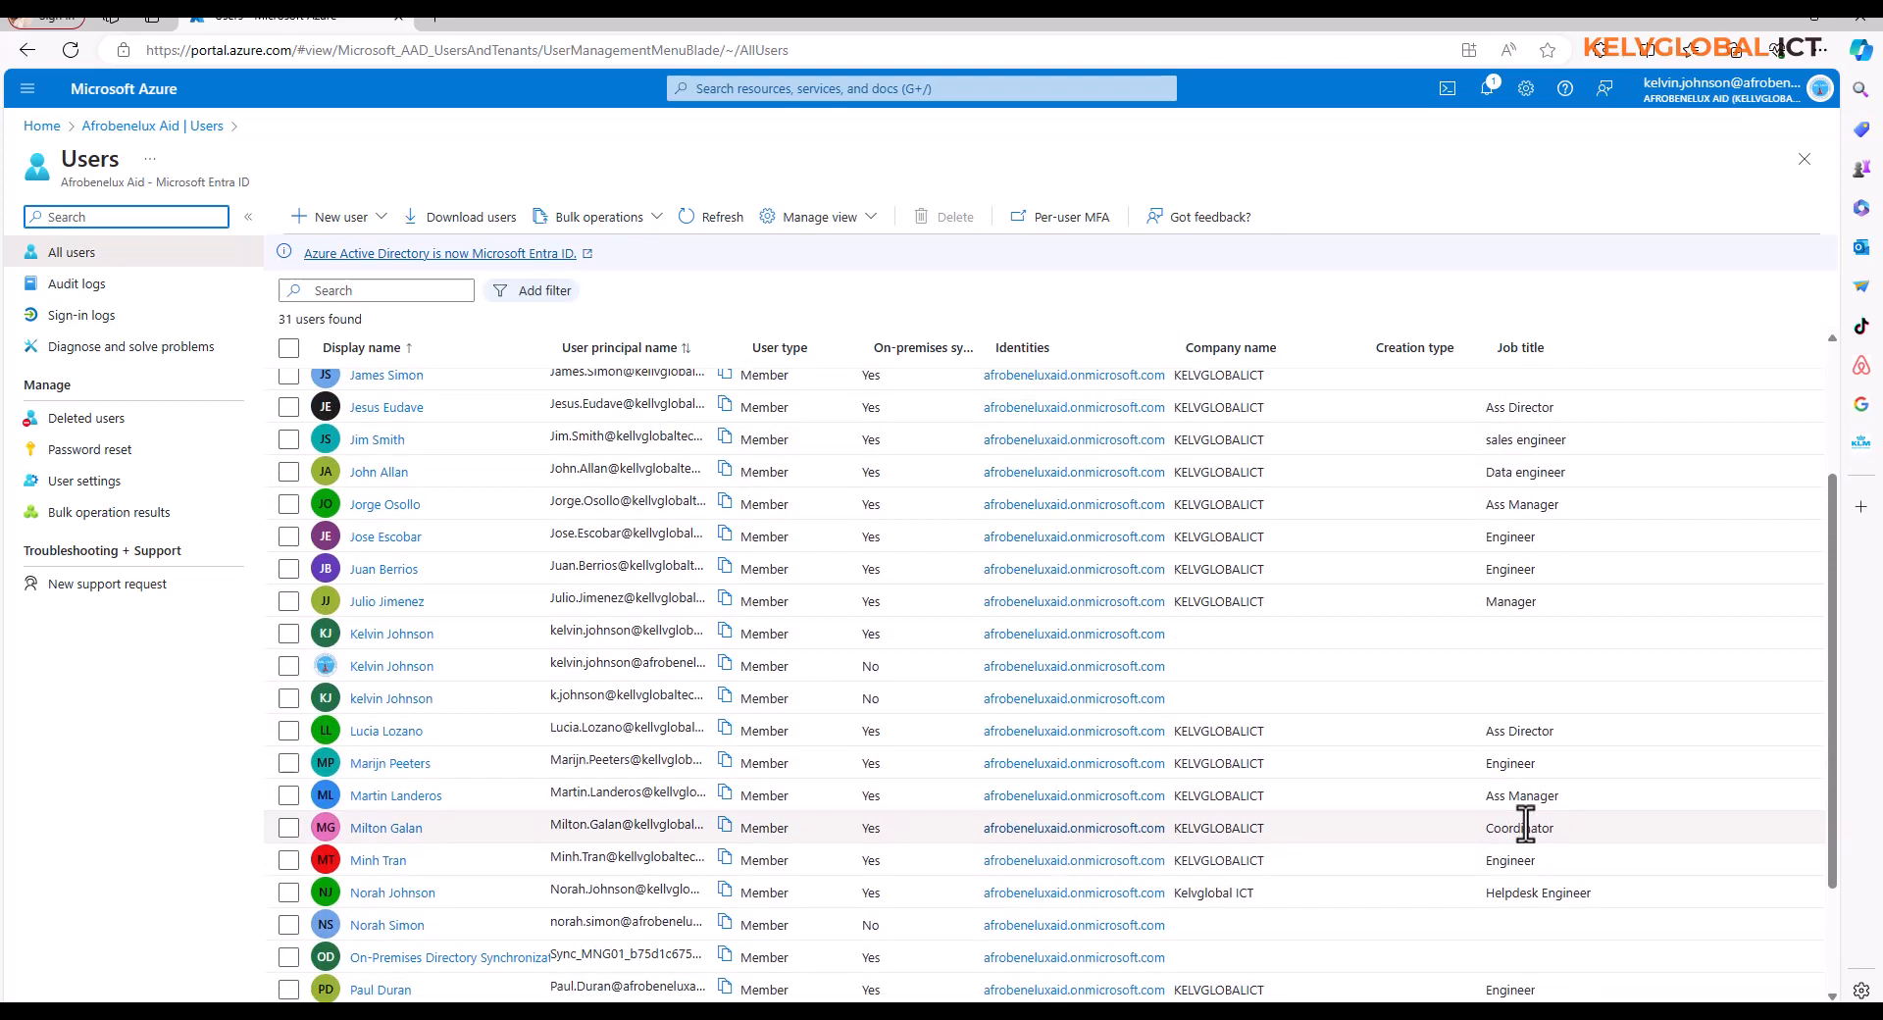
{"action": "scroll", "coordinate": [1525, 844], "scroll_direction": "down", "scroll_amount": 2}
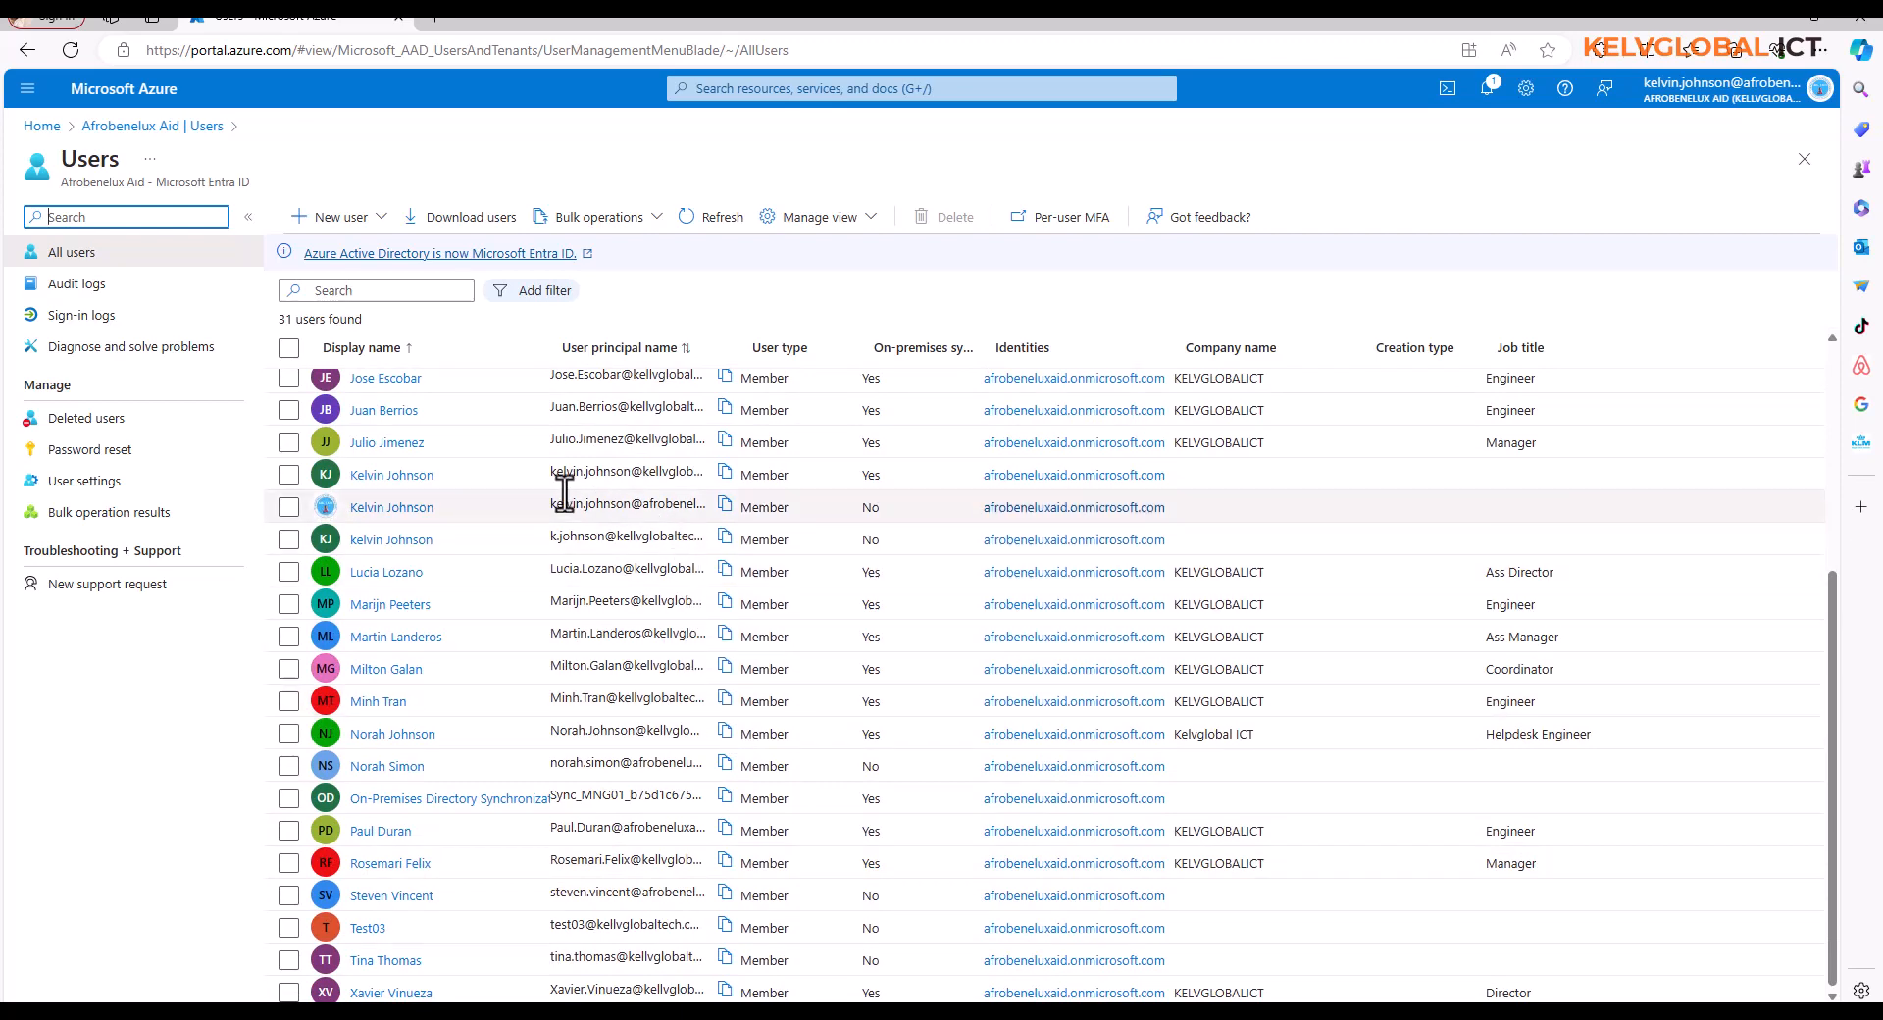
Step: Return to the tenant's groups, search for "mana" and open the Managers group
{"action": "left_click", "coordinate": [1805, 160]}
{"action": "left_click", "coordinate": [108, 416]}
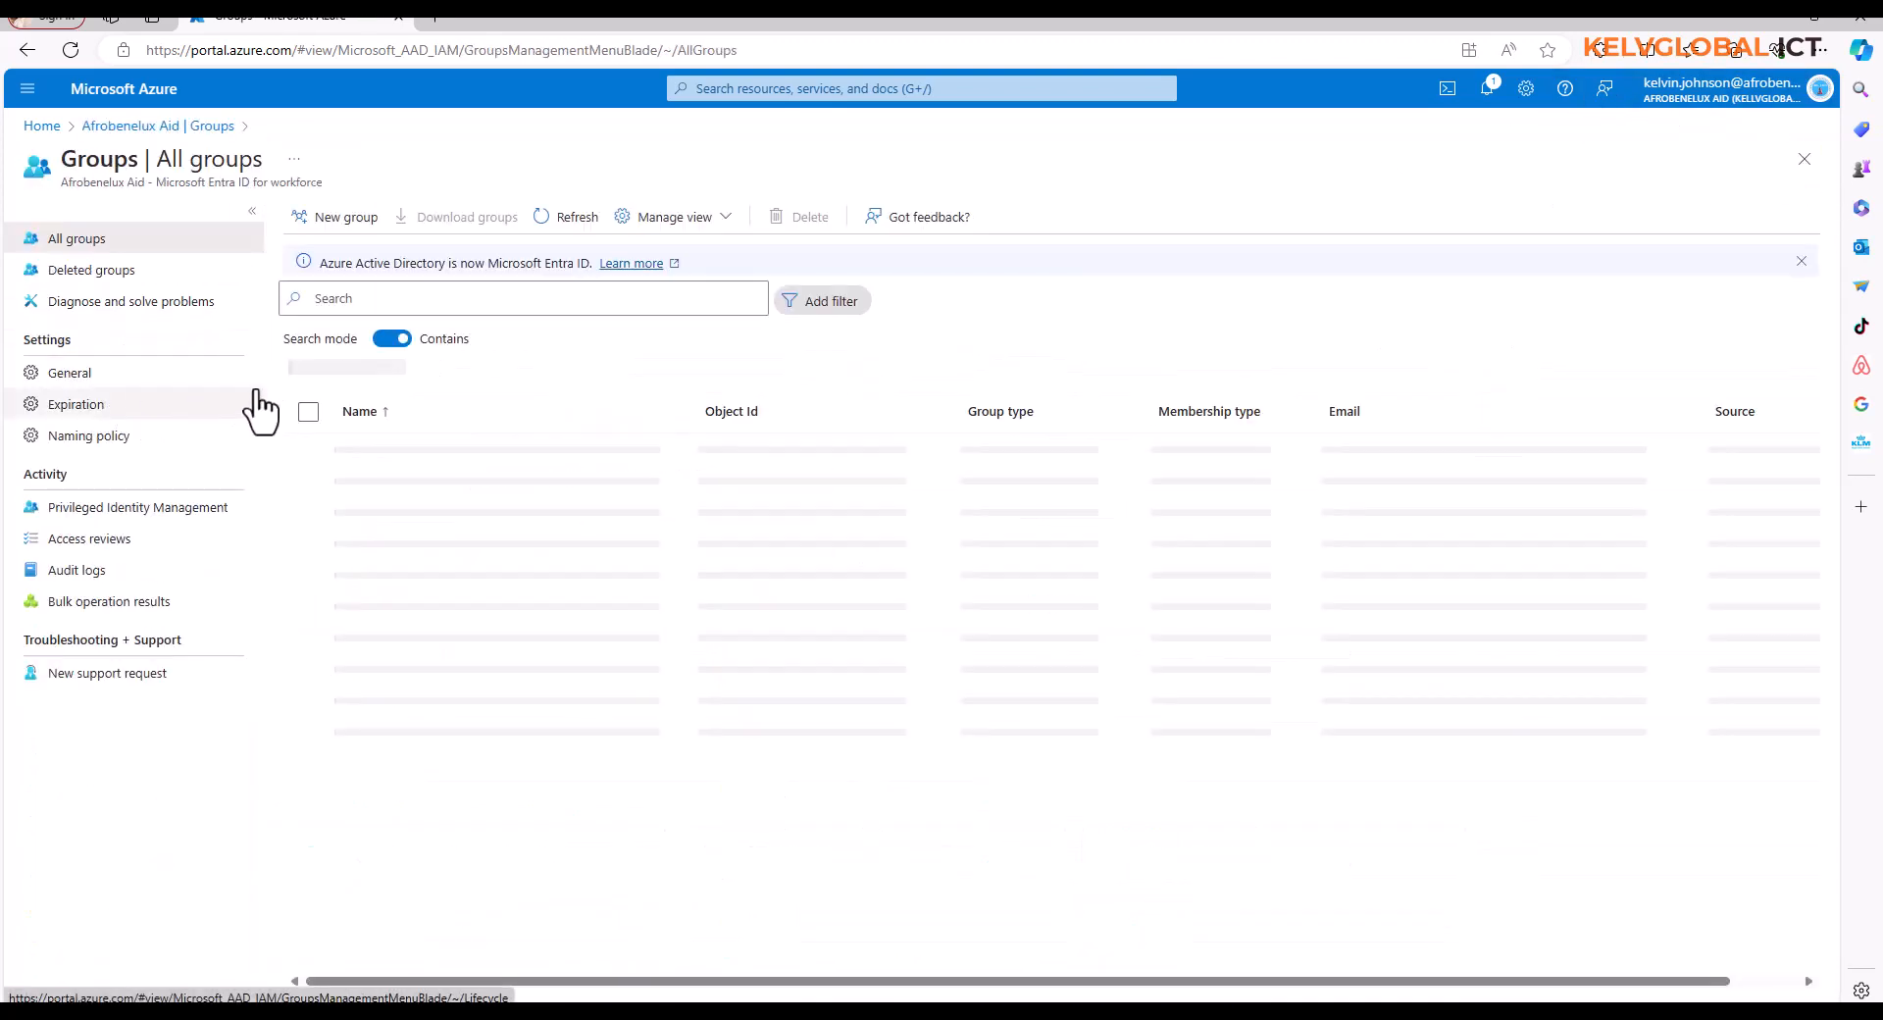
{"action": "left_click", "coordinate": [421, 302]}
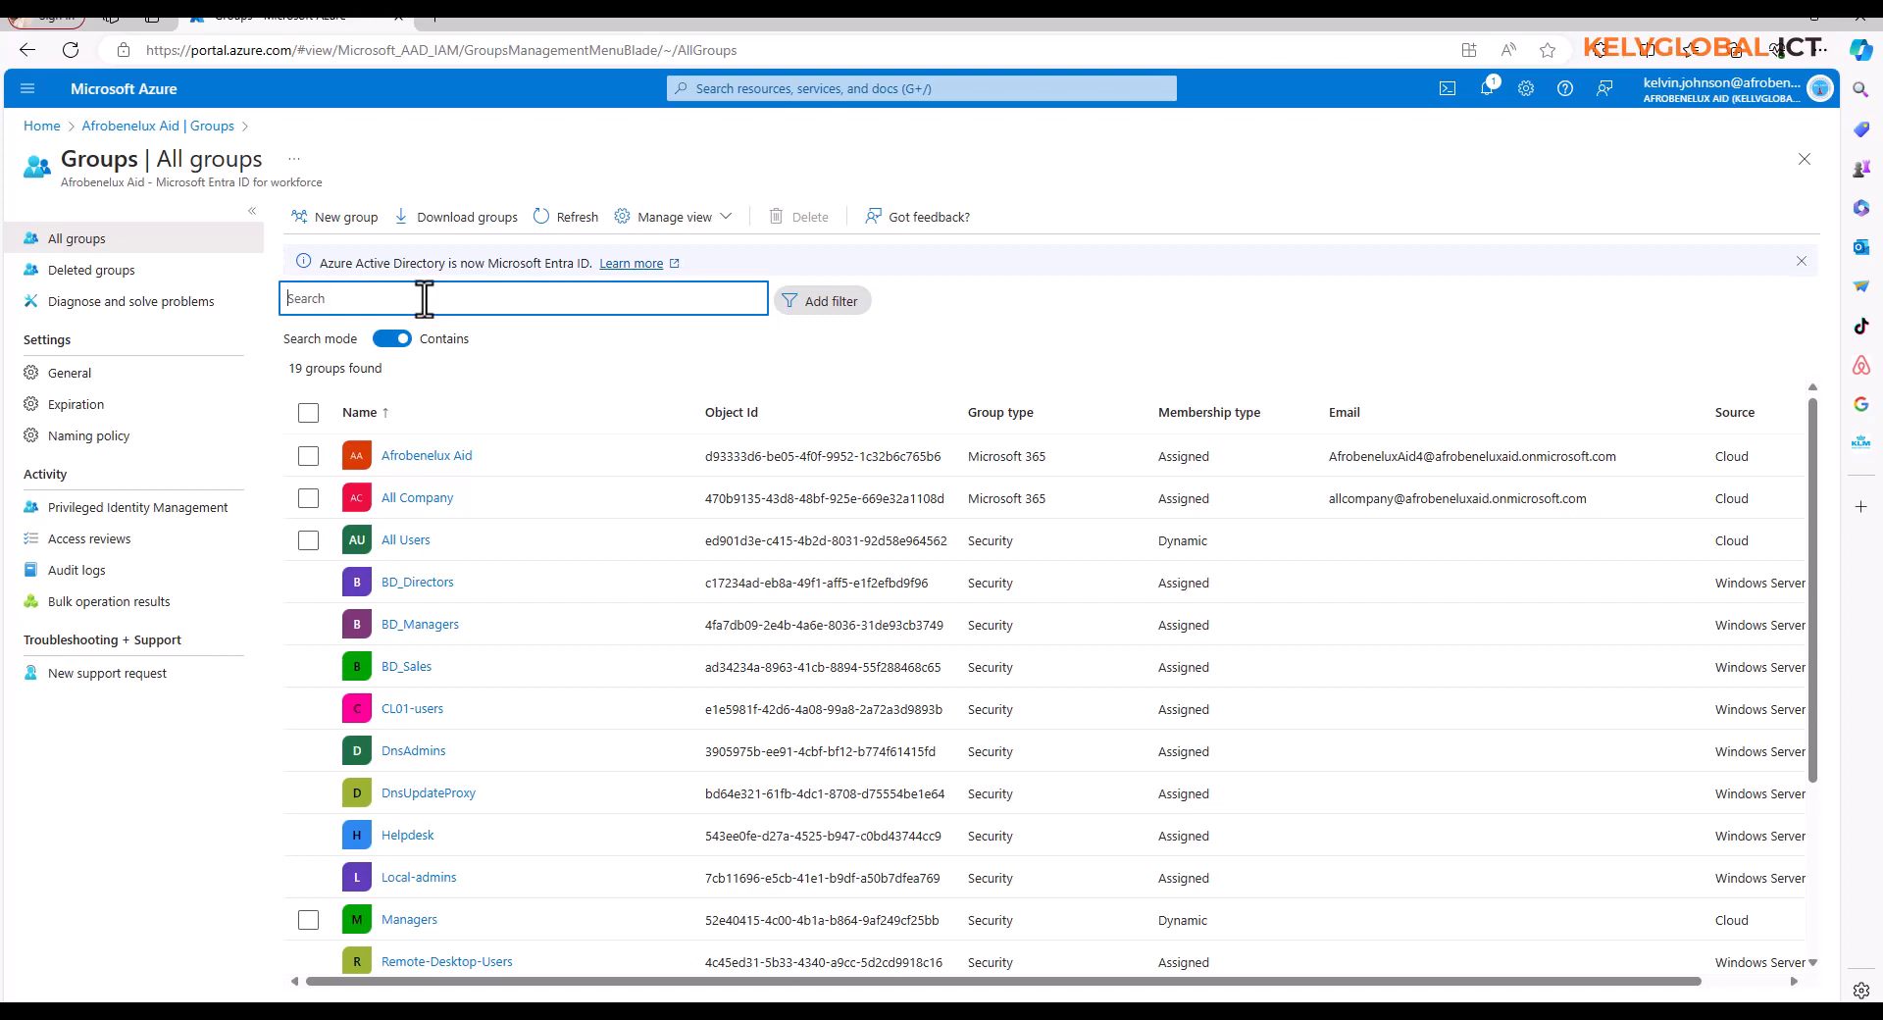
{"action": "type", "text": "mana"}
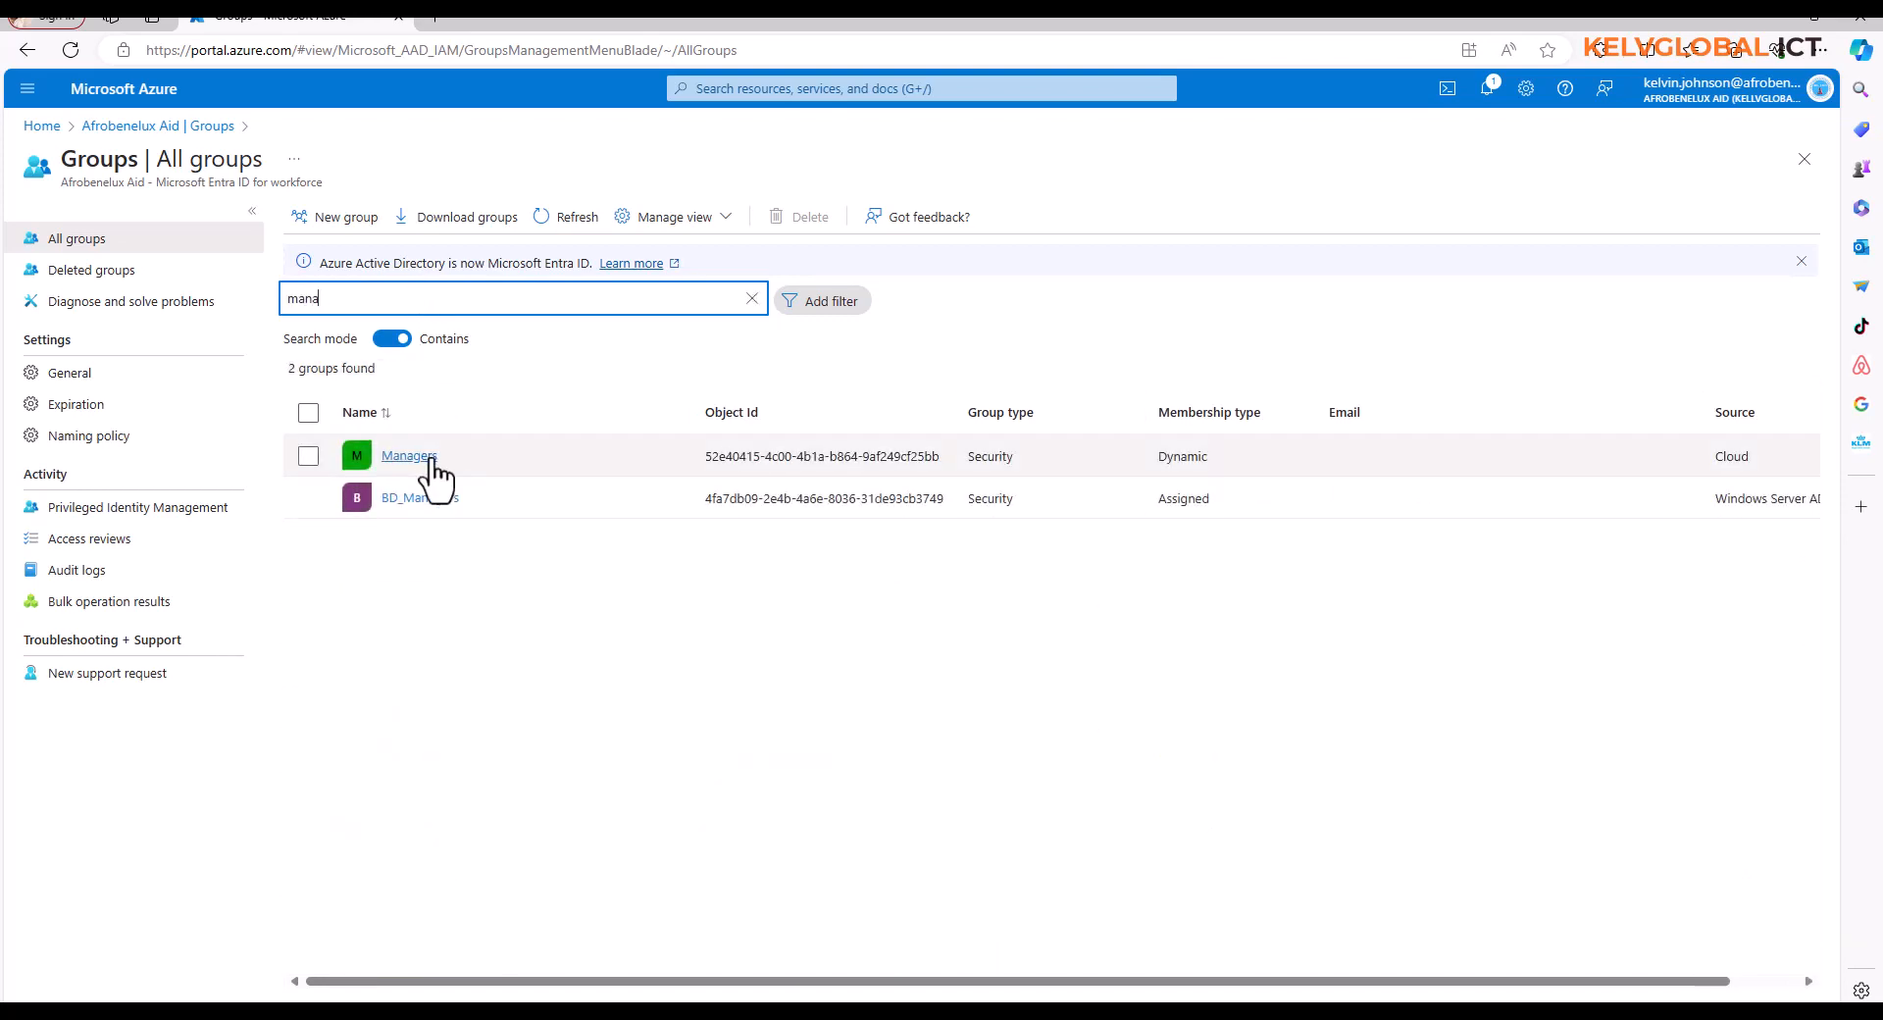
{"action": "left_click", "coordinate": [408, 456]}
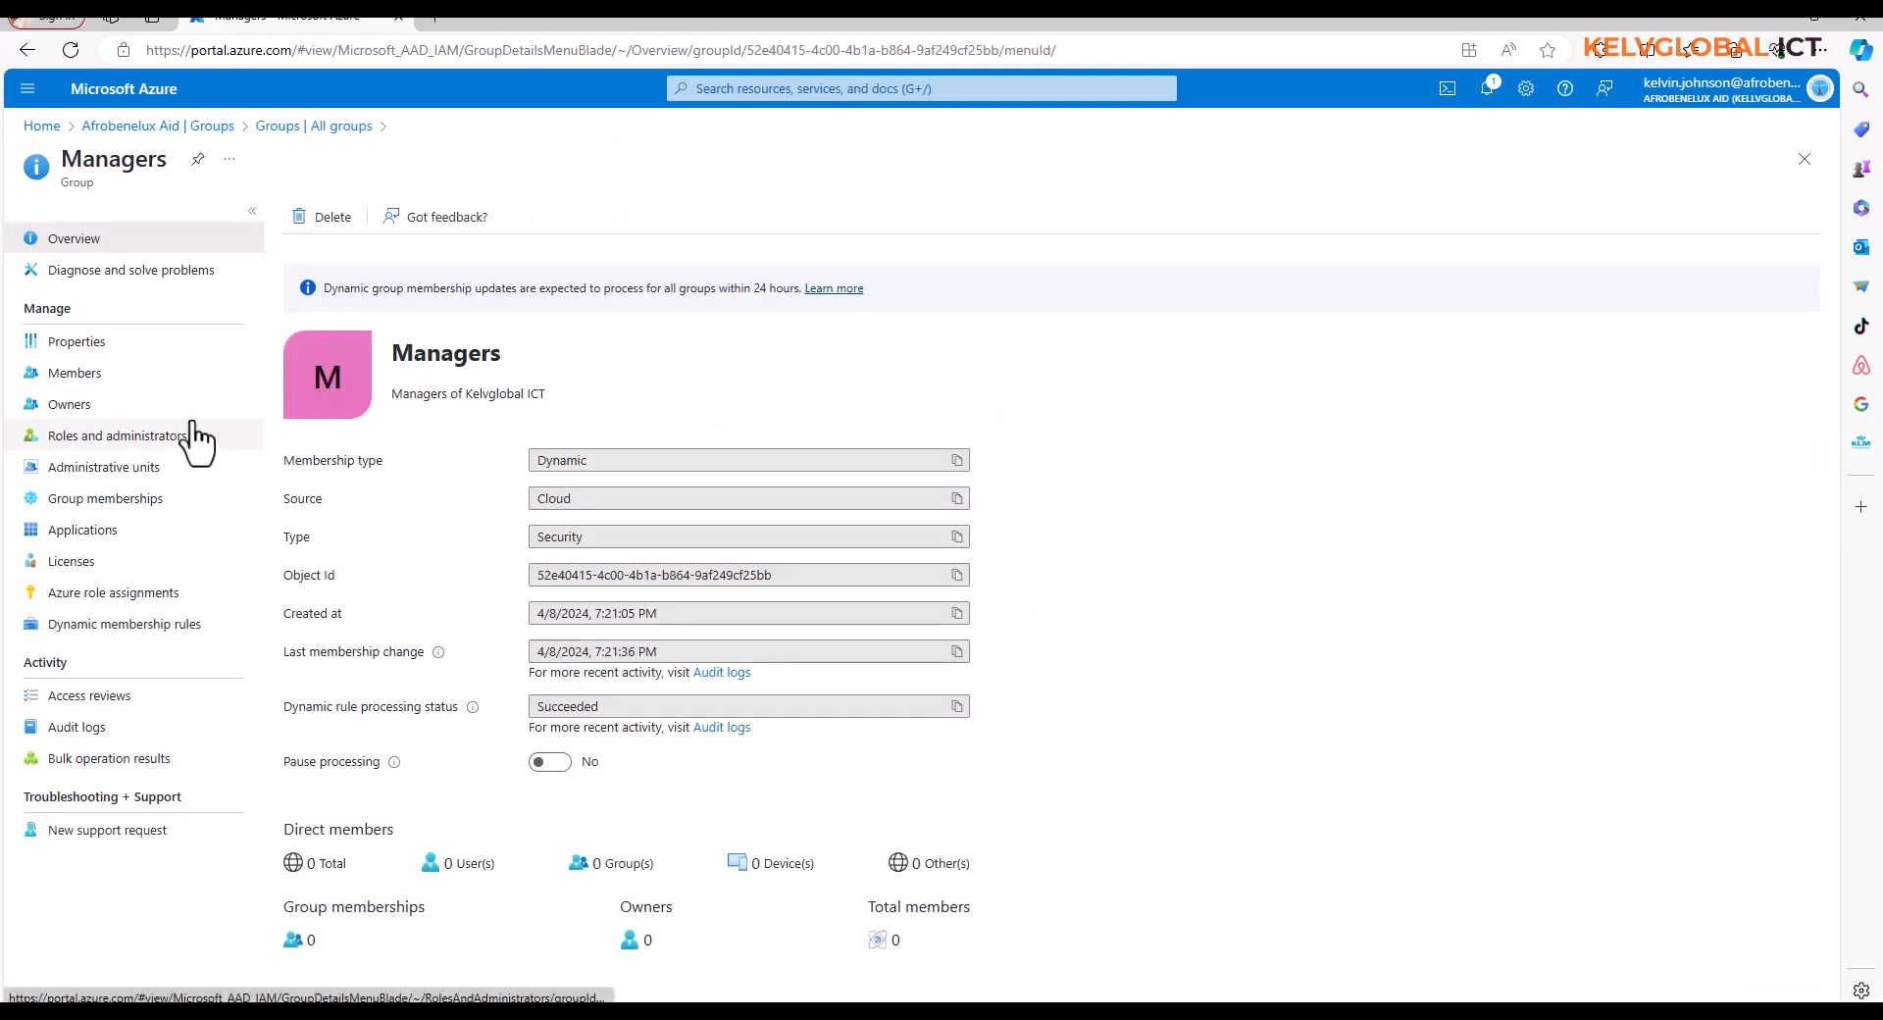
Step: View the direct members of the Managers group and refresh the member list
{"action": "left_click", "coordinate": [90, 392]}
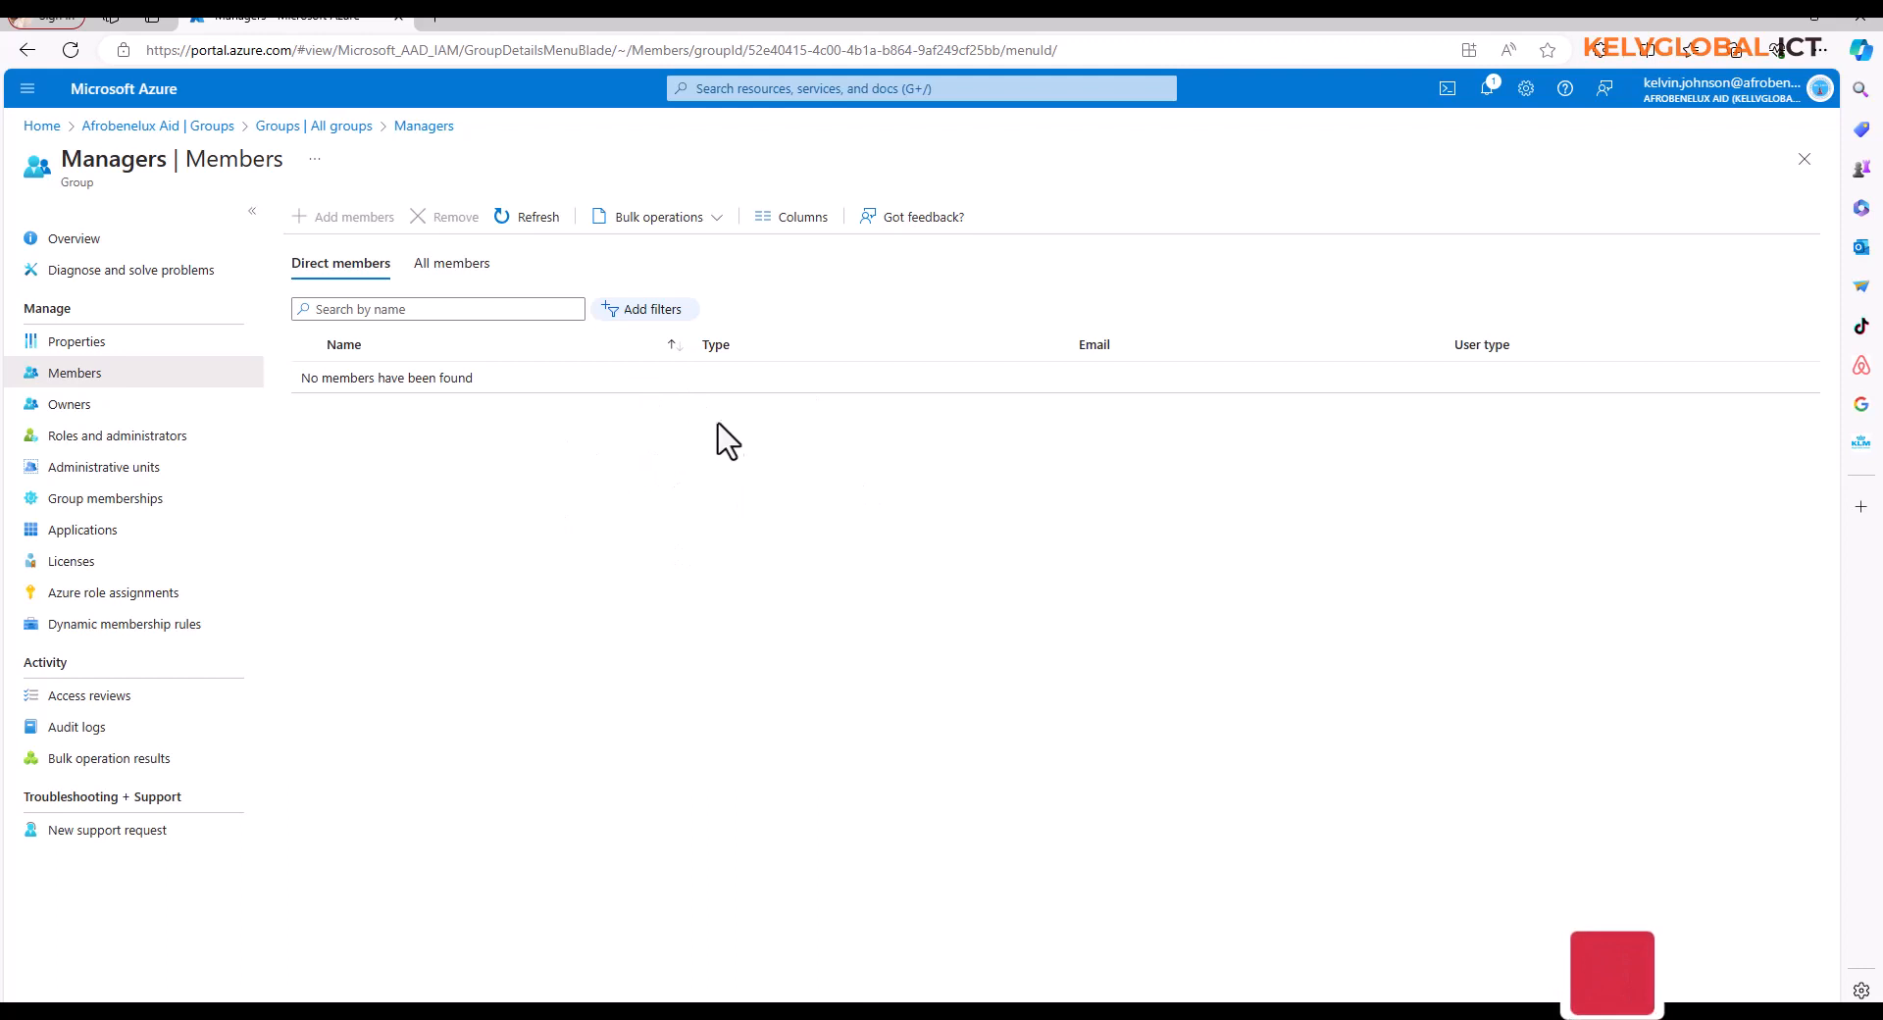
{"action": "left_click", "coordinate": [545, 231]}
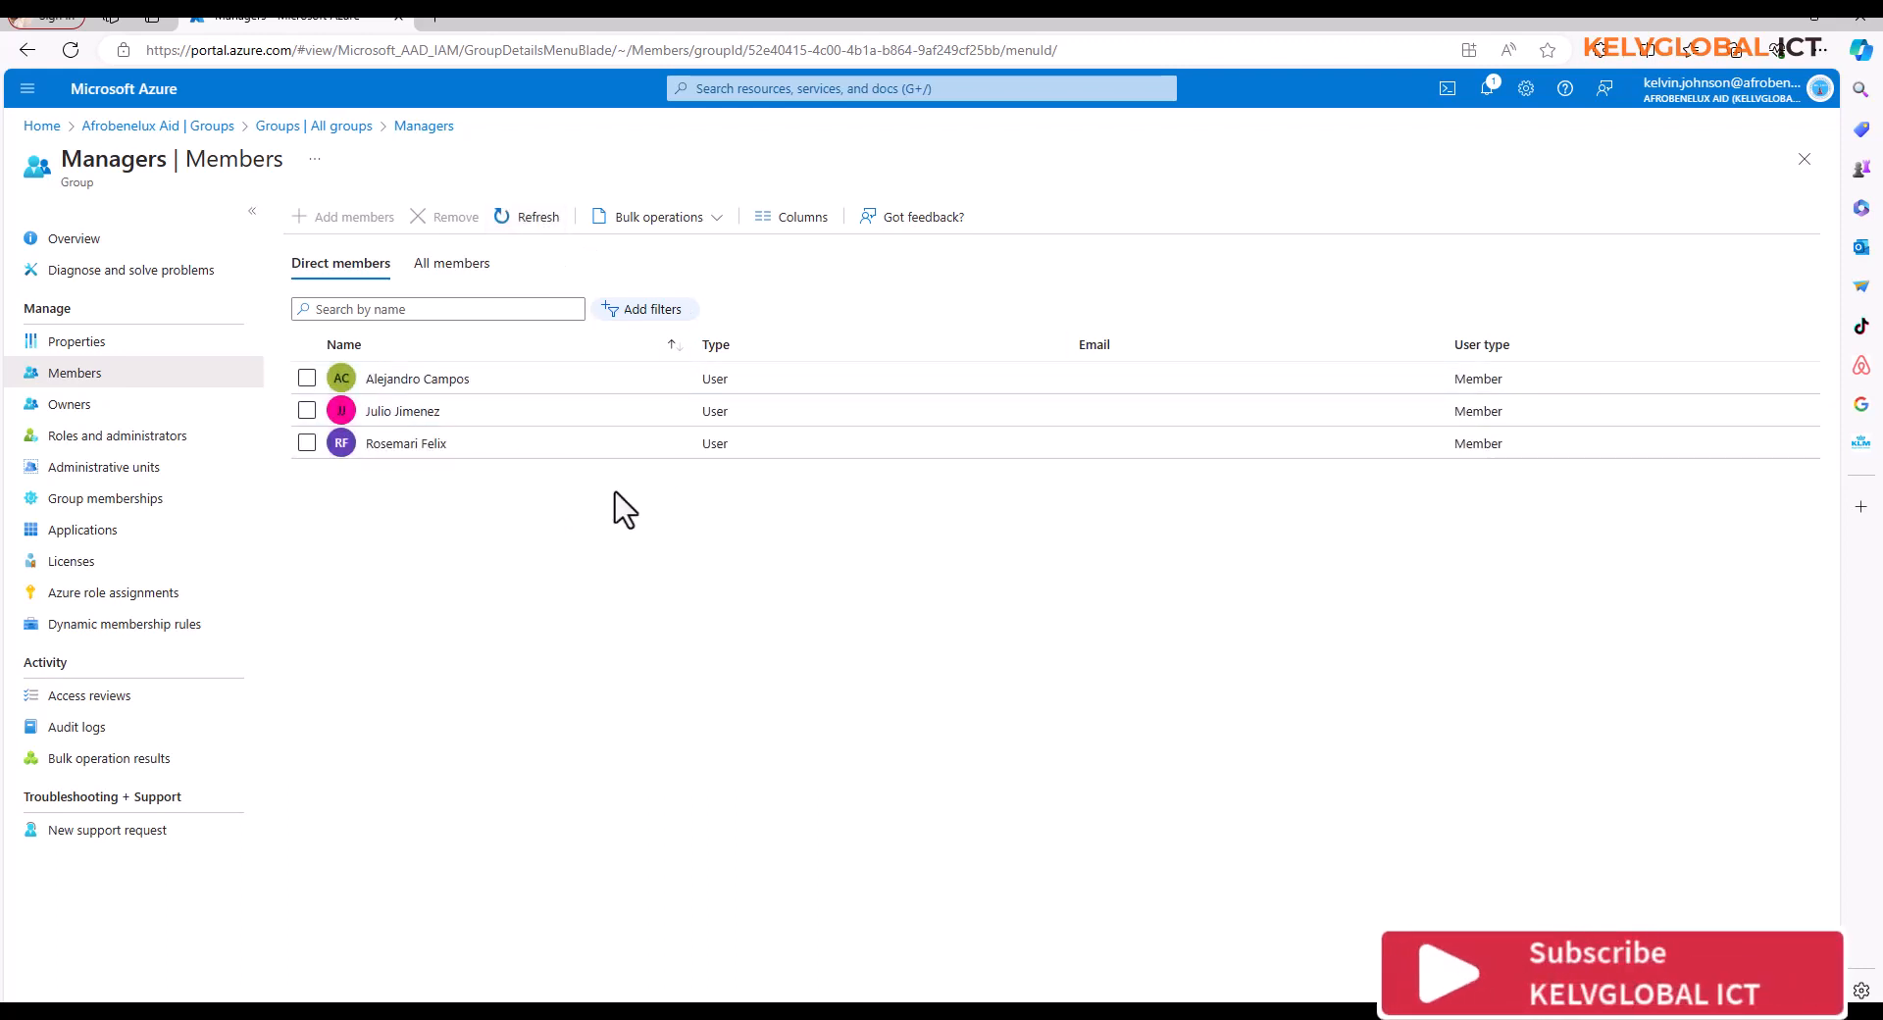
{"action": "left_click", "coordinate": [546, 231]}
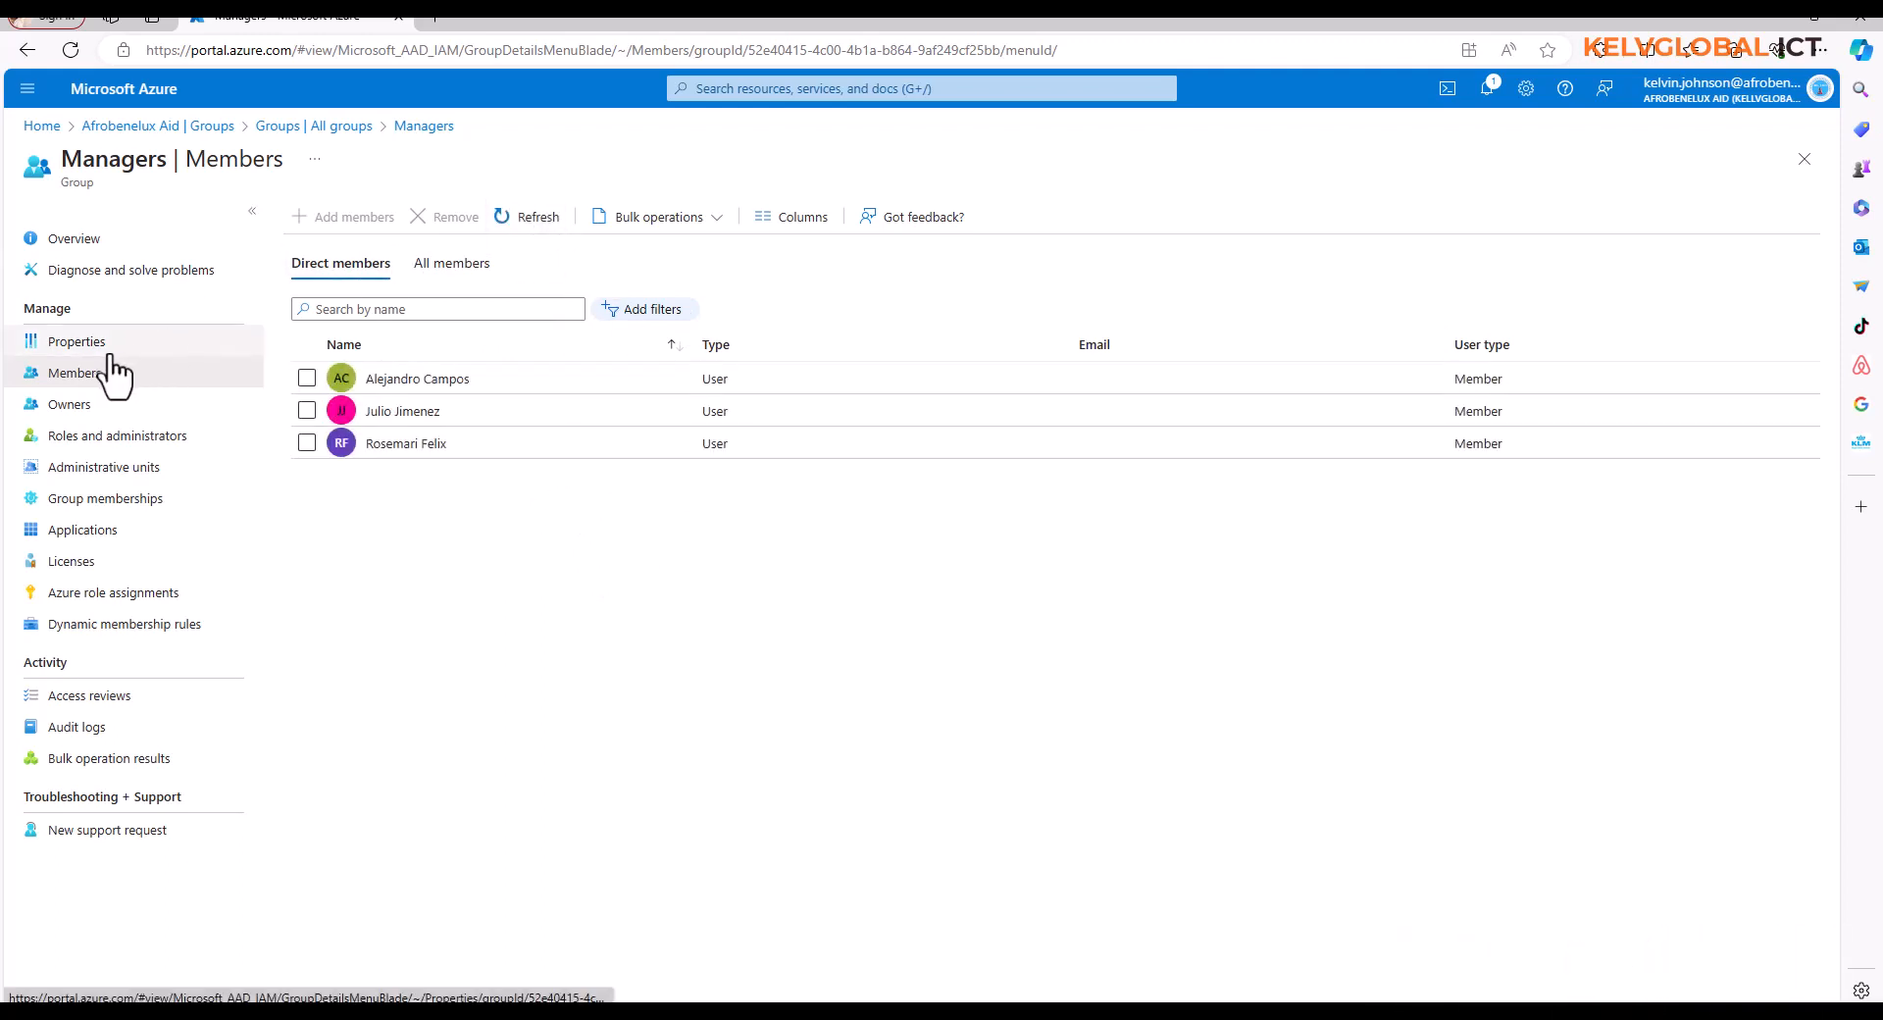
Step: Leave the Managers group and open the Test03 user from the tenant's user list
{"action": "left_click", "coordinate": [1800, 160]}
{"action": "left_click", "coordinate": [1805, 162]}
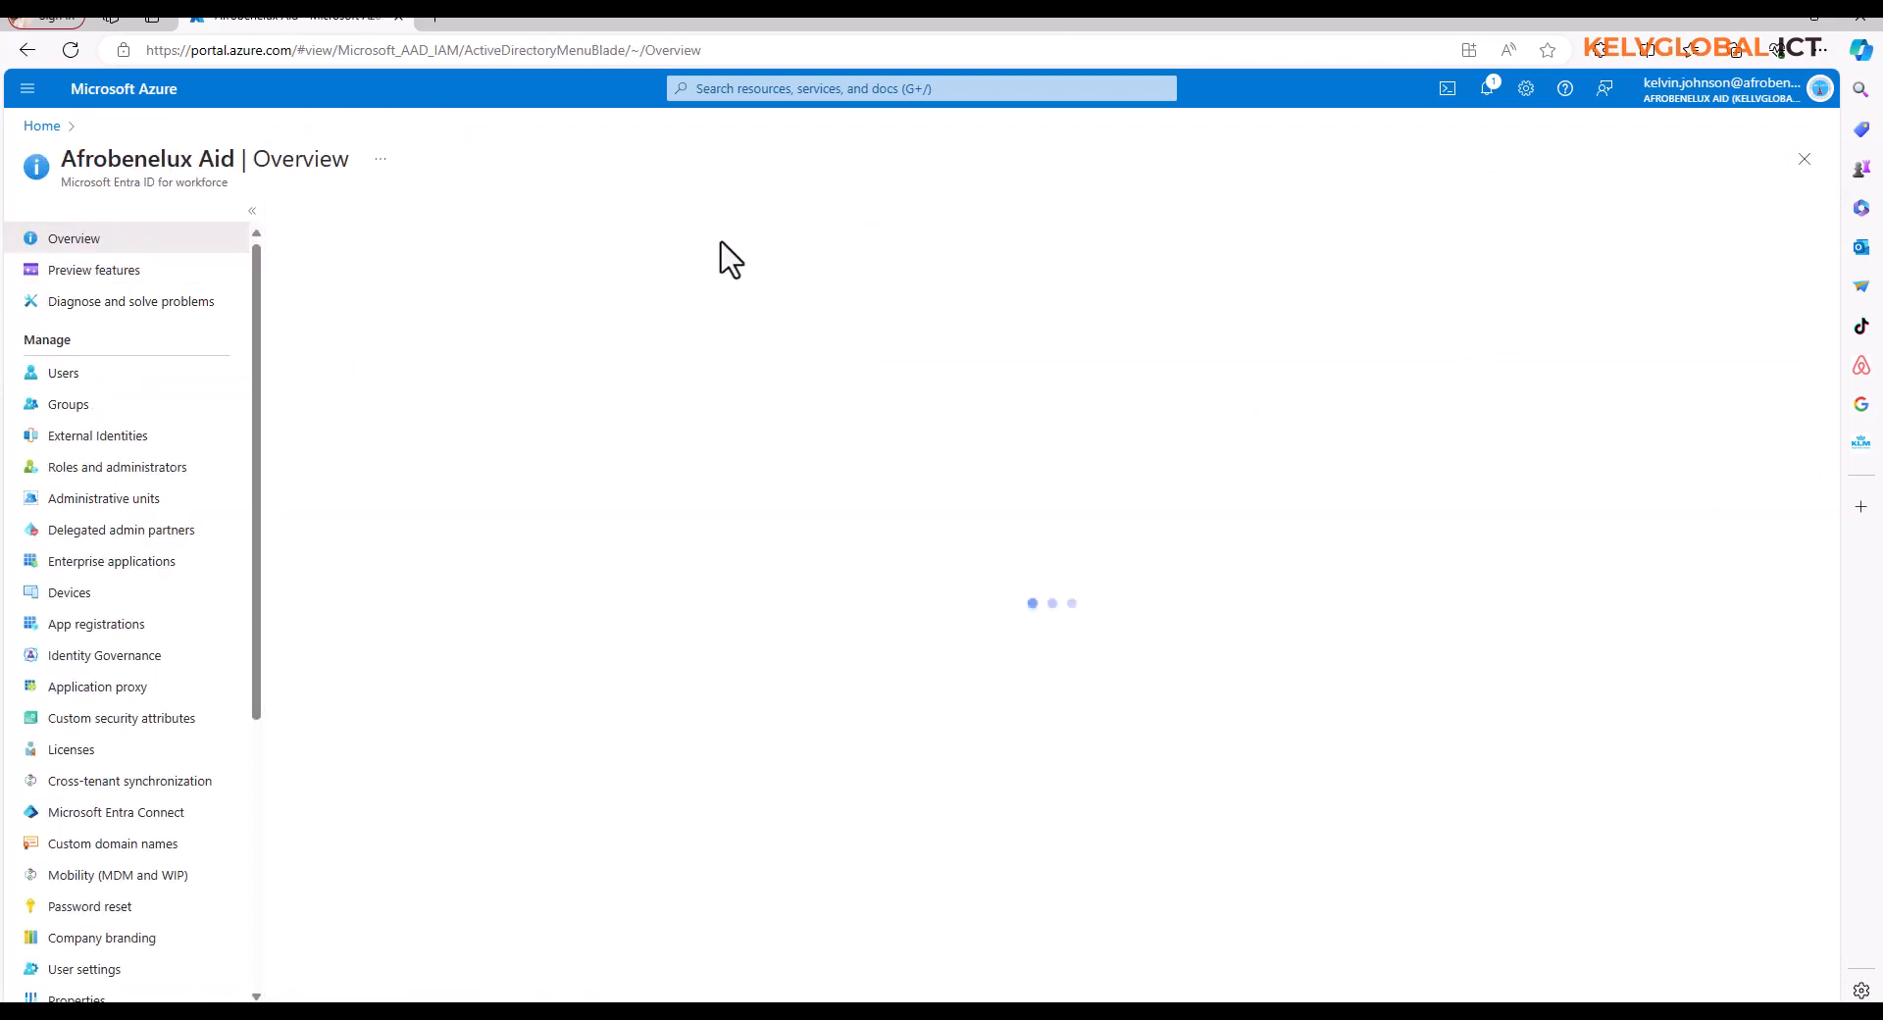
{"action": "left_click", "coordinate": [71, 374]}
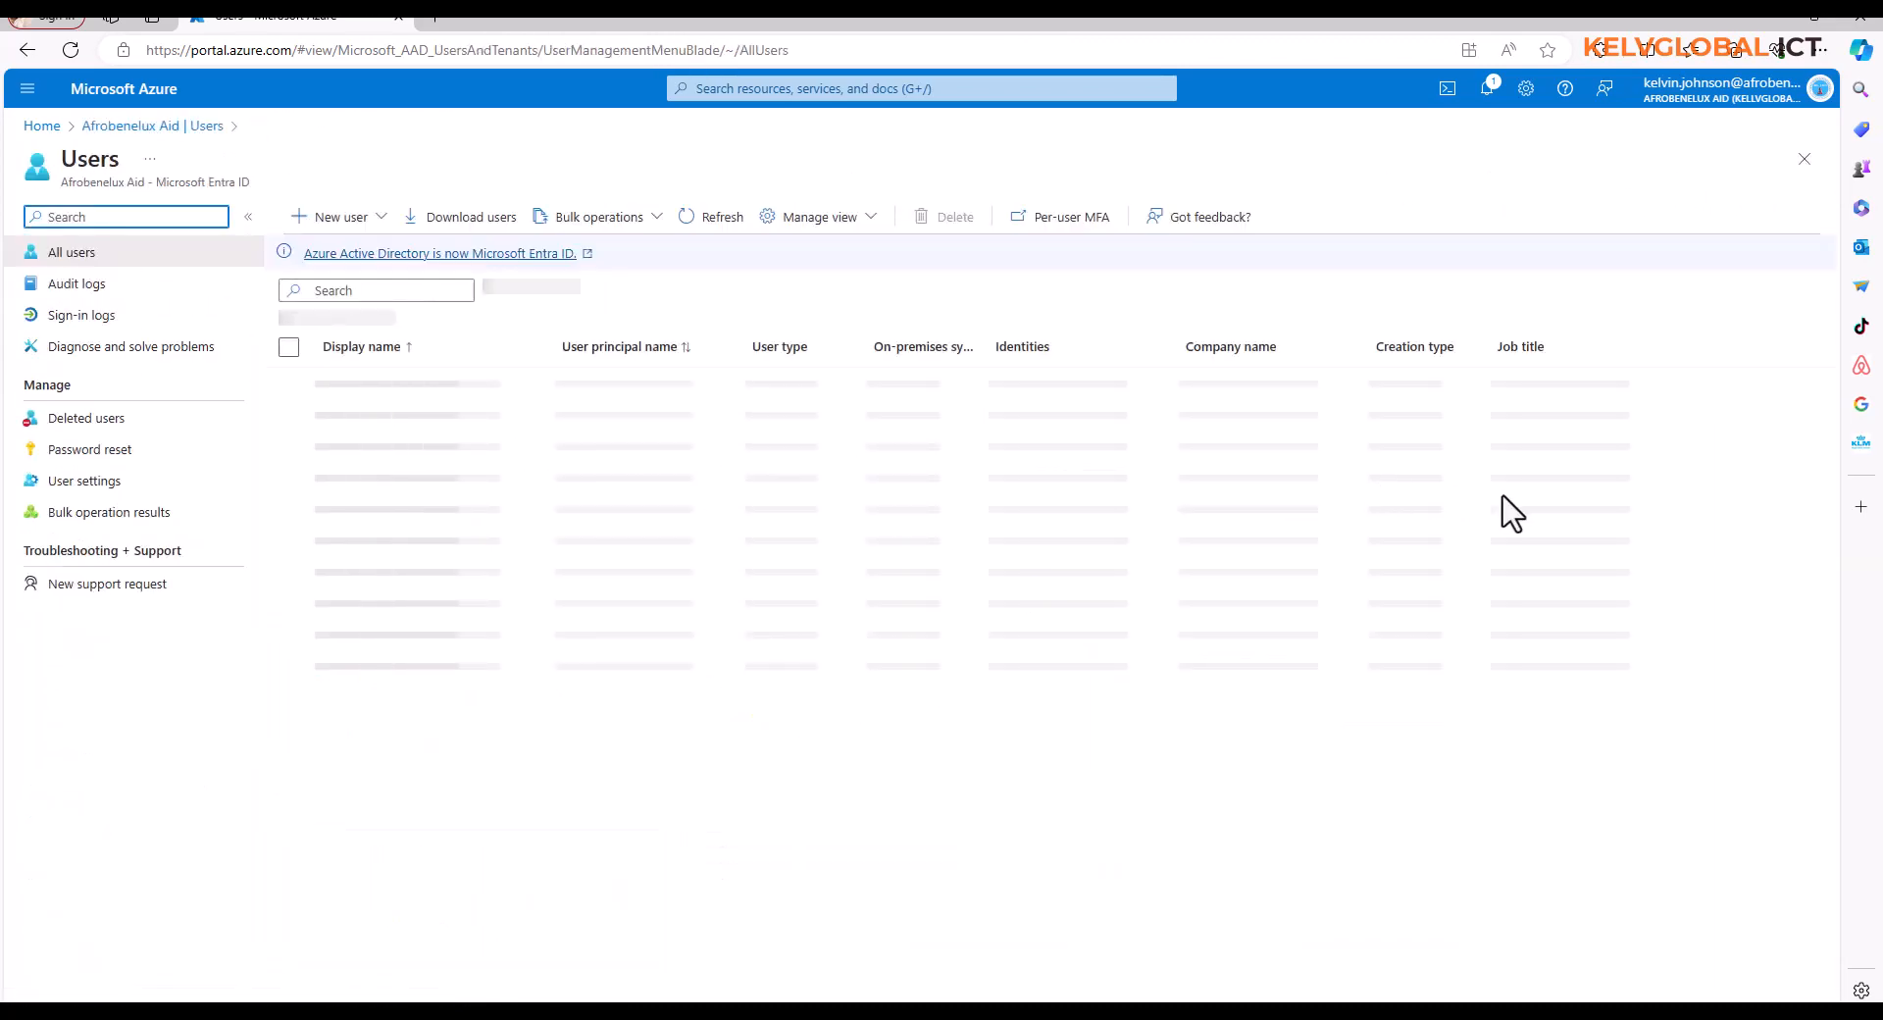
{"action": "scroll", "coordinate": [1588, 637], "scroll_direction": "down", "scroll_amount": 5}
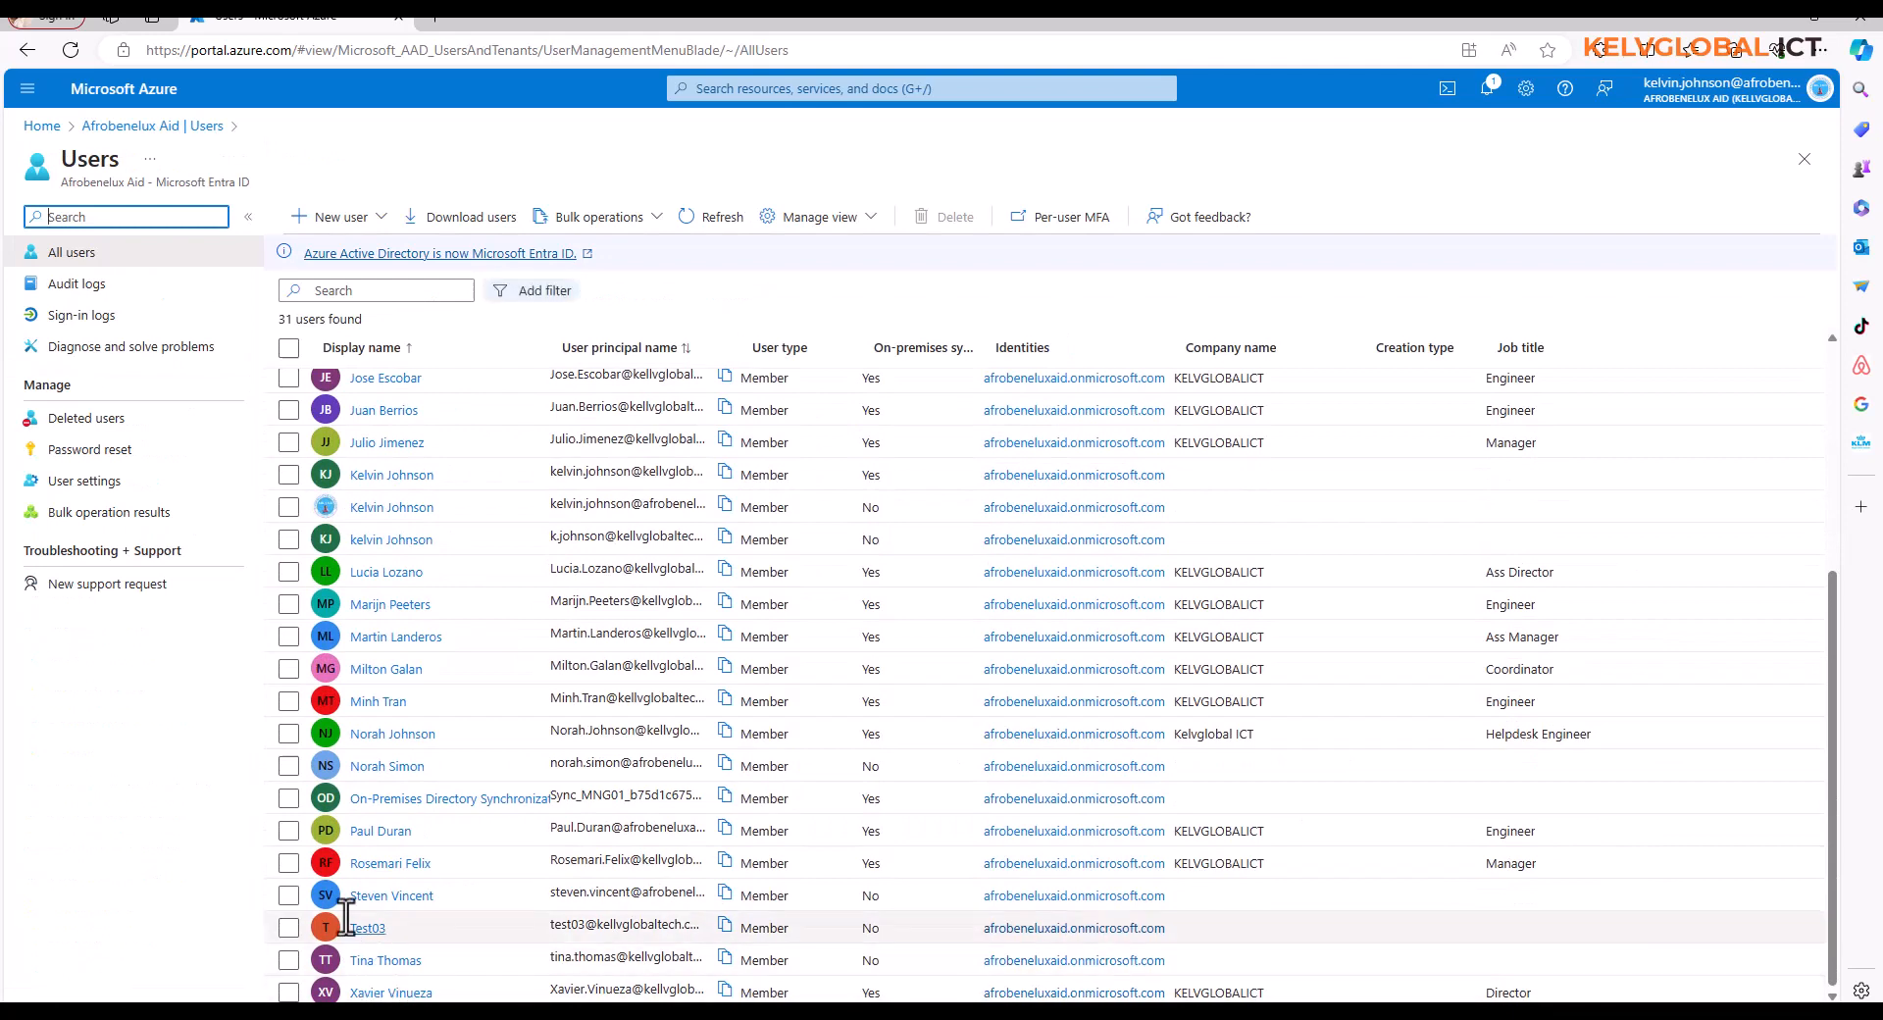
{"action": "left_click", "coordinate": [365, 928]}
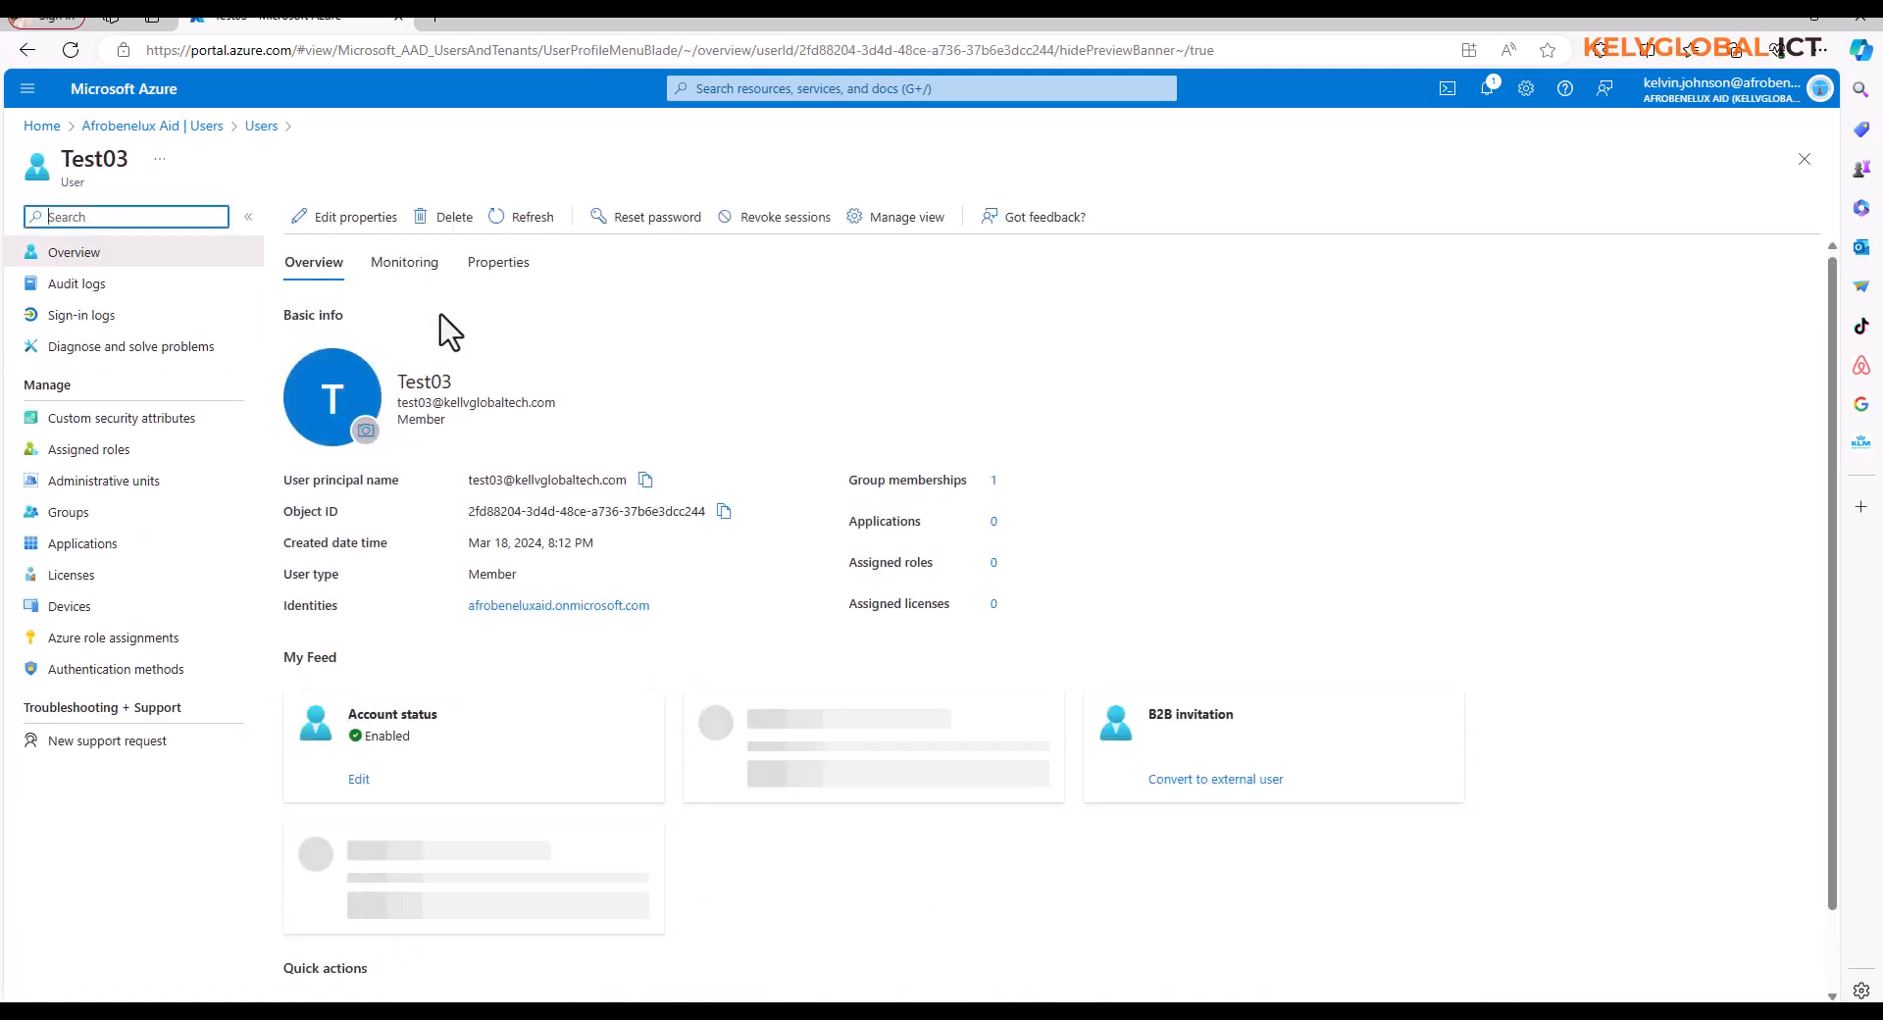
Step: Set Test03's job title to Manager in the job information properties, save the change and dismiss the notification
{"action": "left_click", "coordinate": [353, 218]}
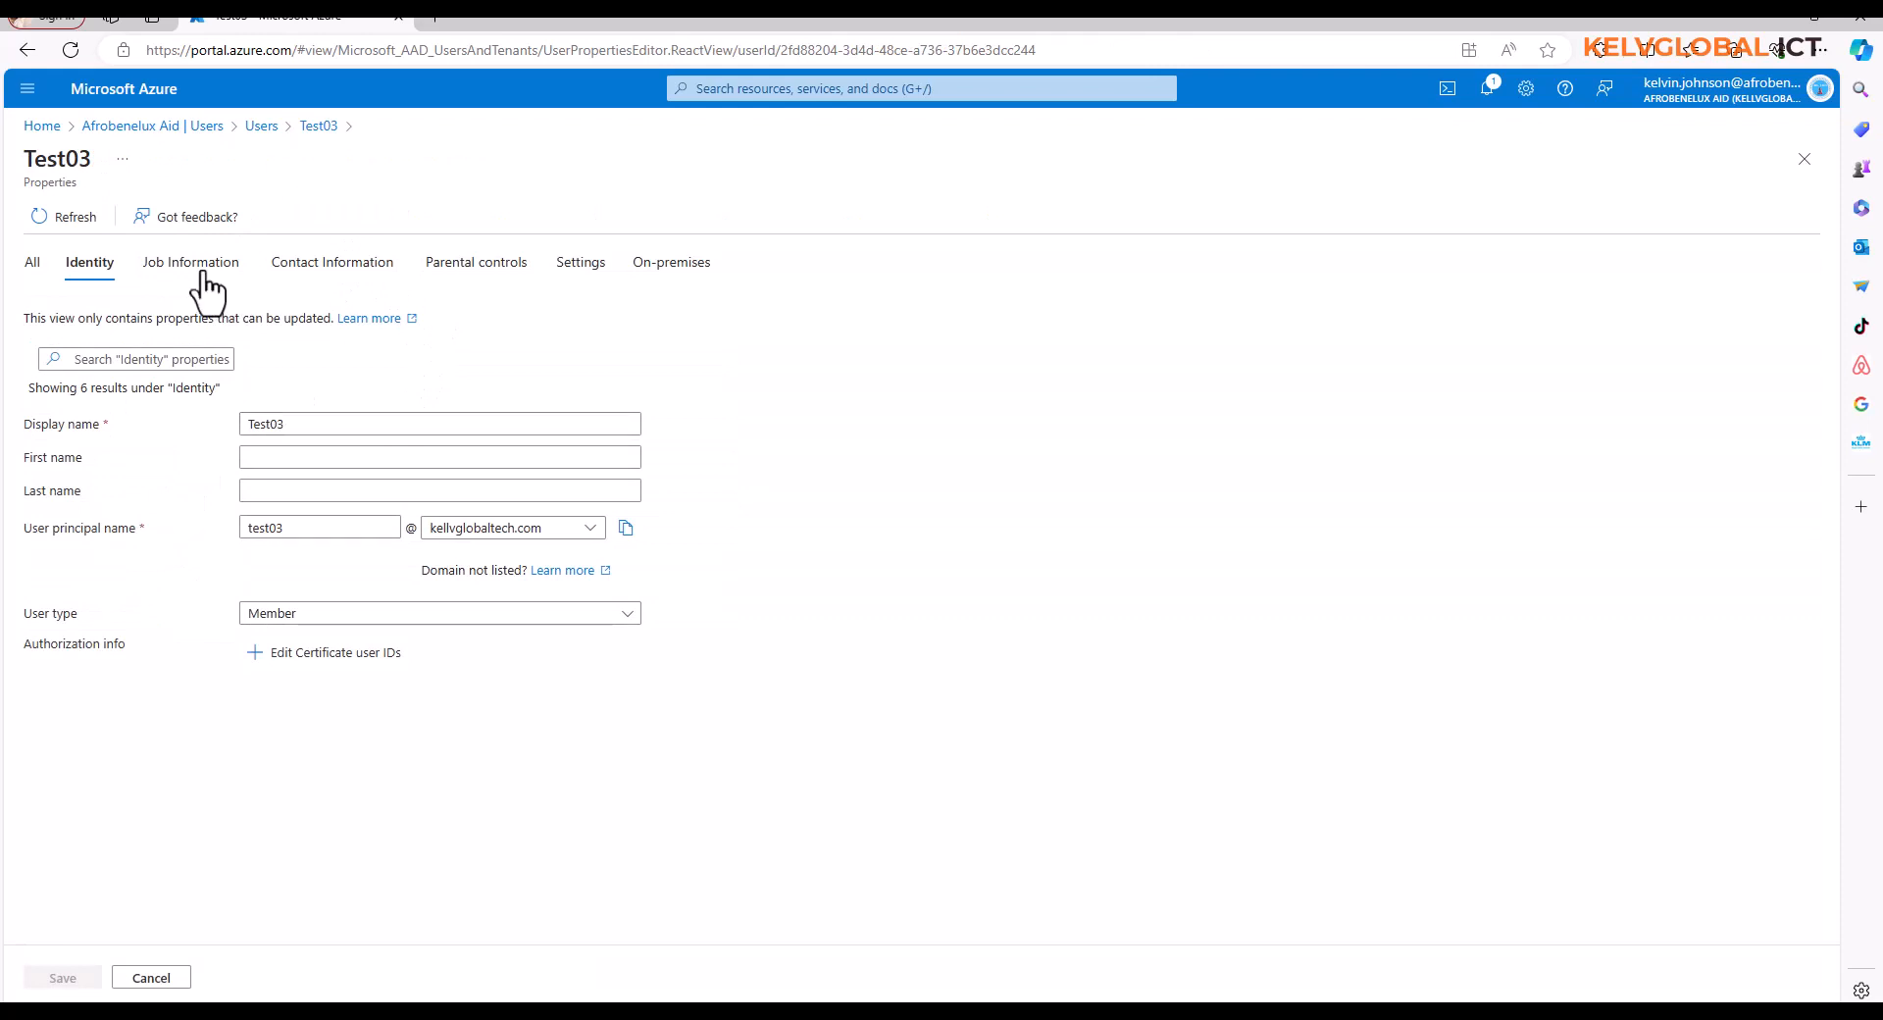
{"action": "left_click", "coordinate": [194, 265]}
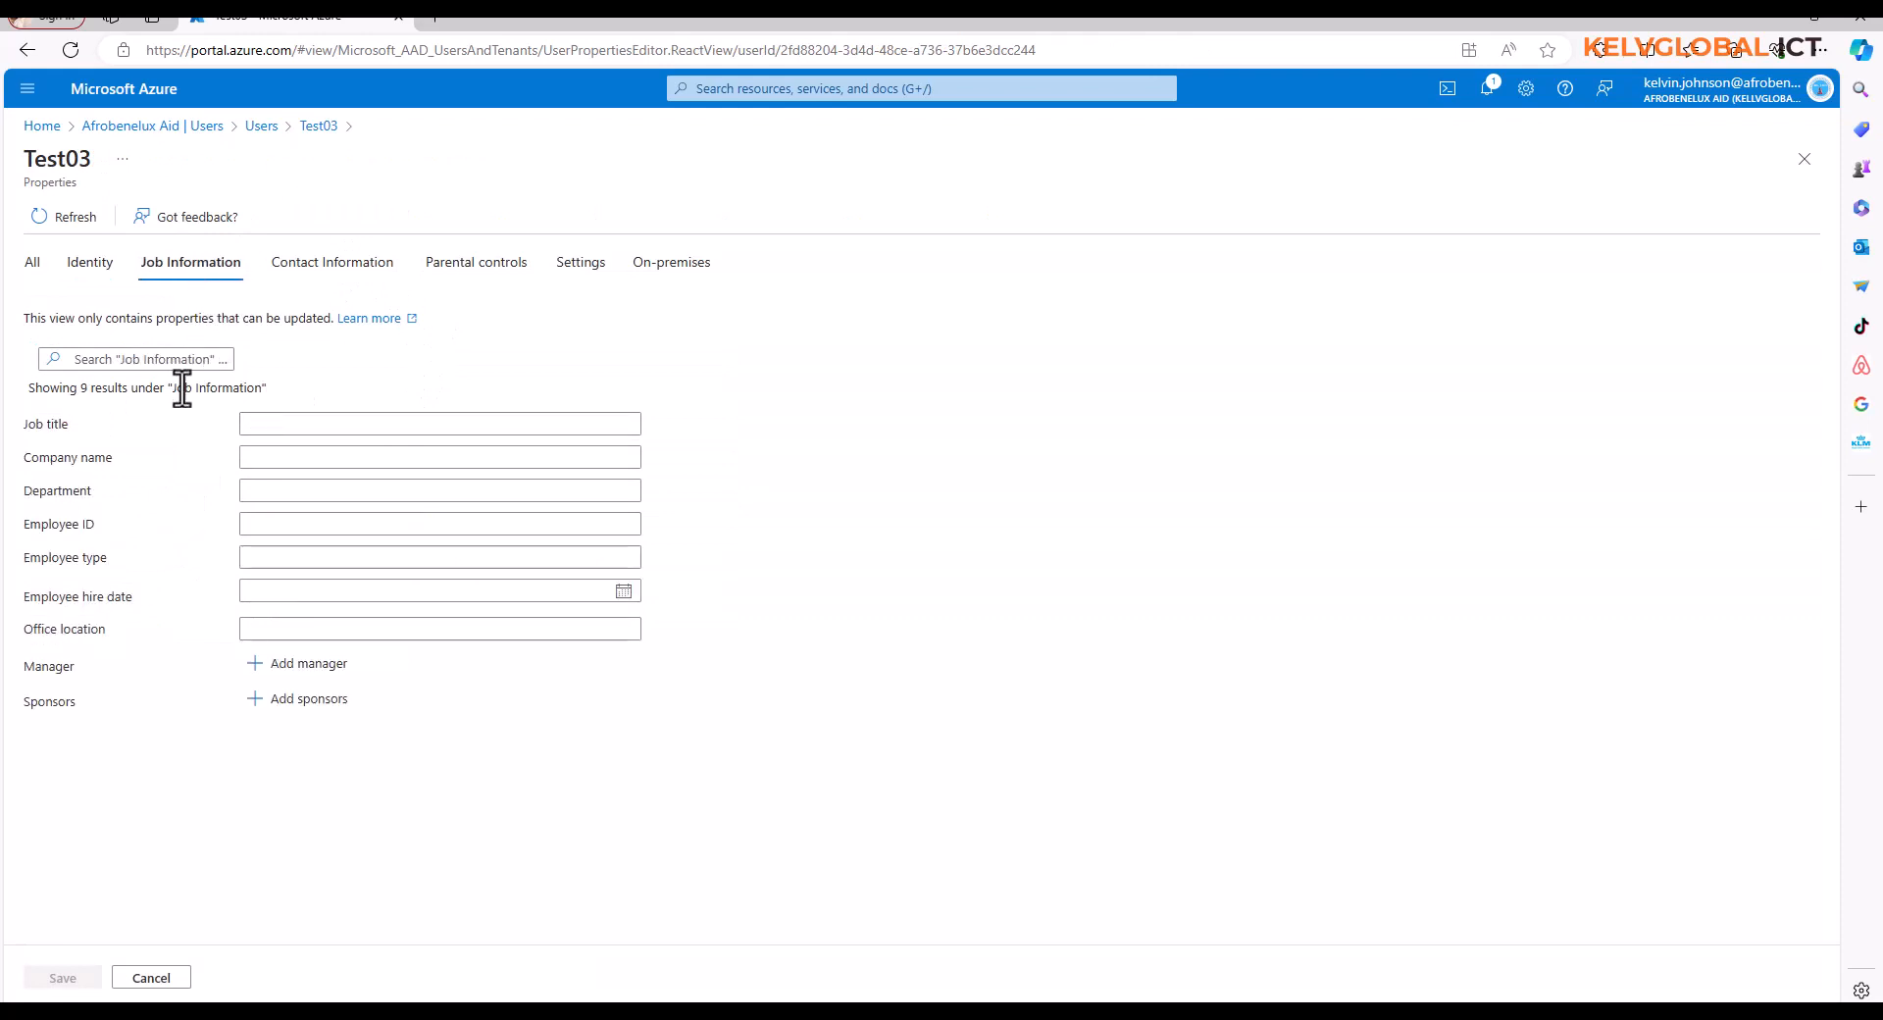
{"action": "left_click", "coordinate": [291, 414]}
{"action": "type", "text": "Manager"}
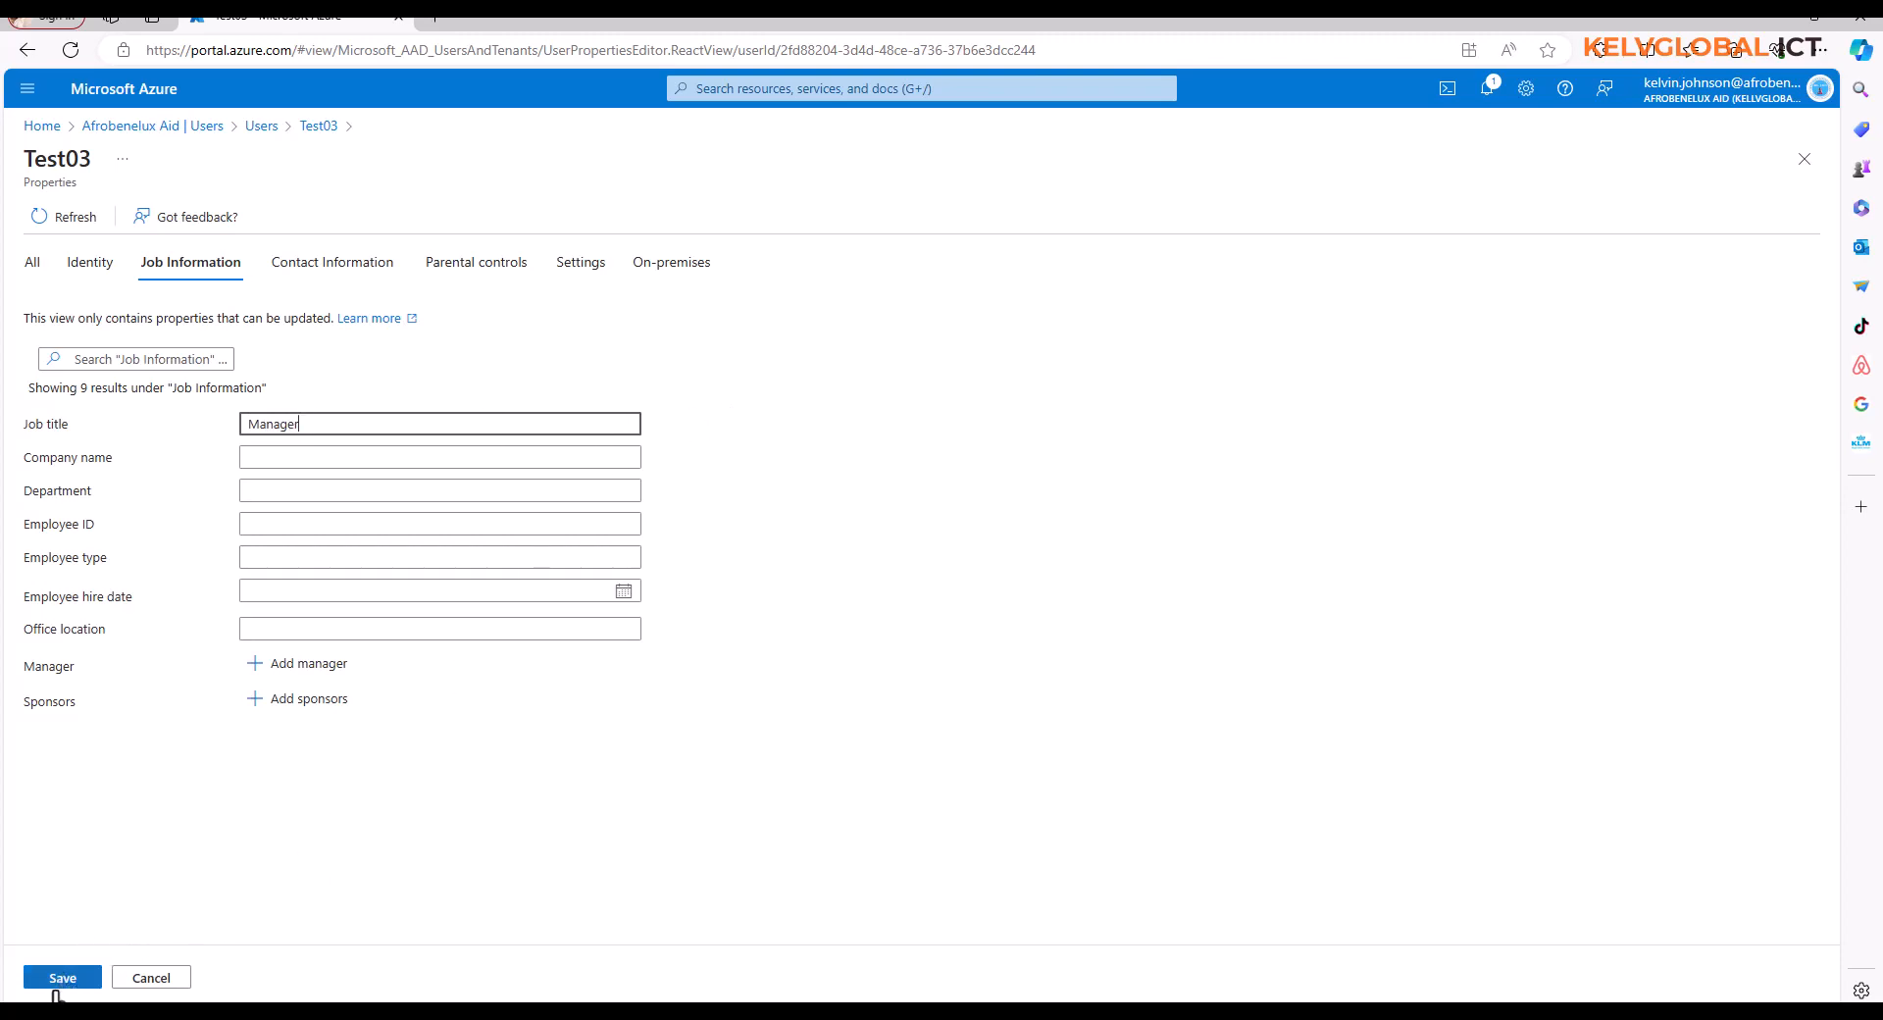
{"action": "left_click", "coordinate": [57, 981]}
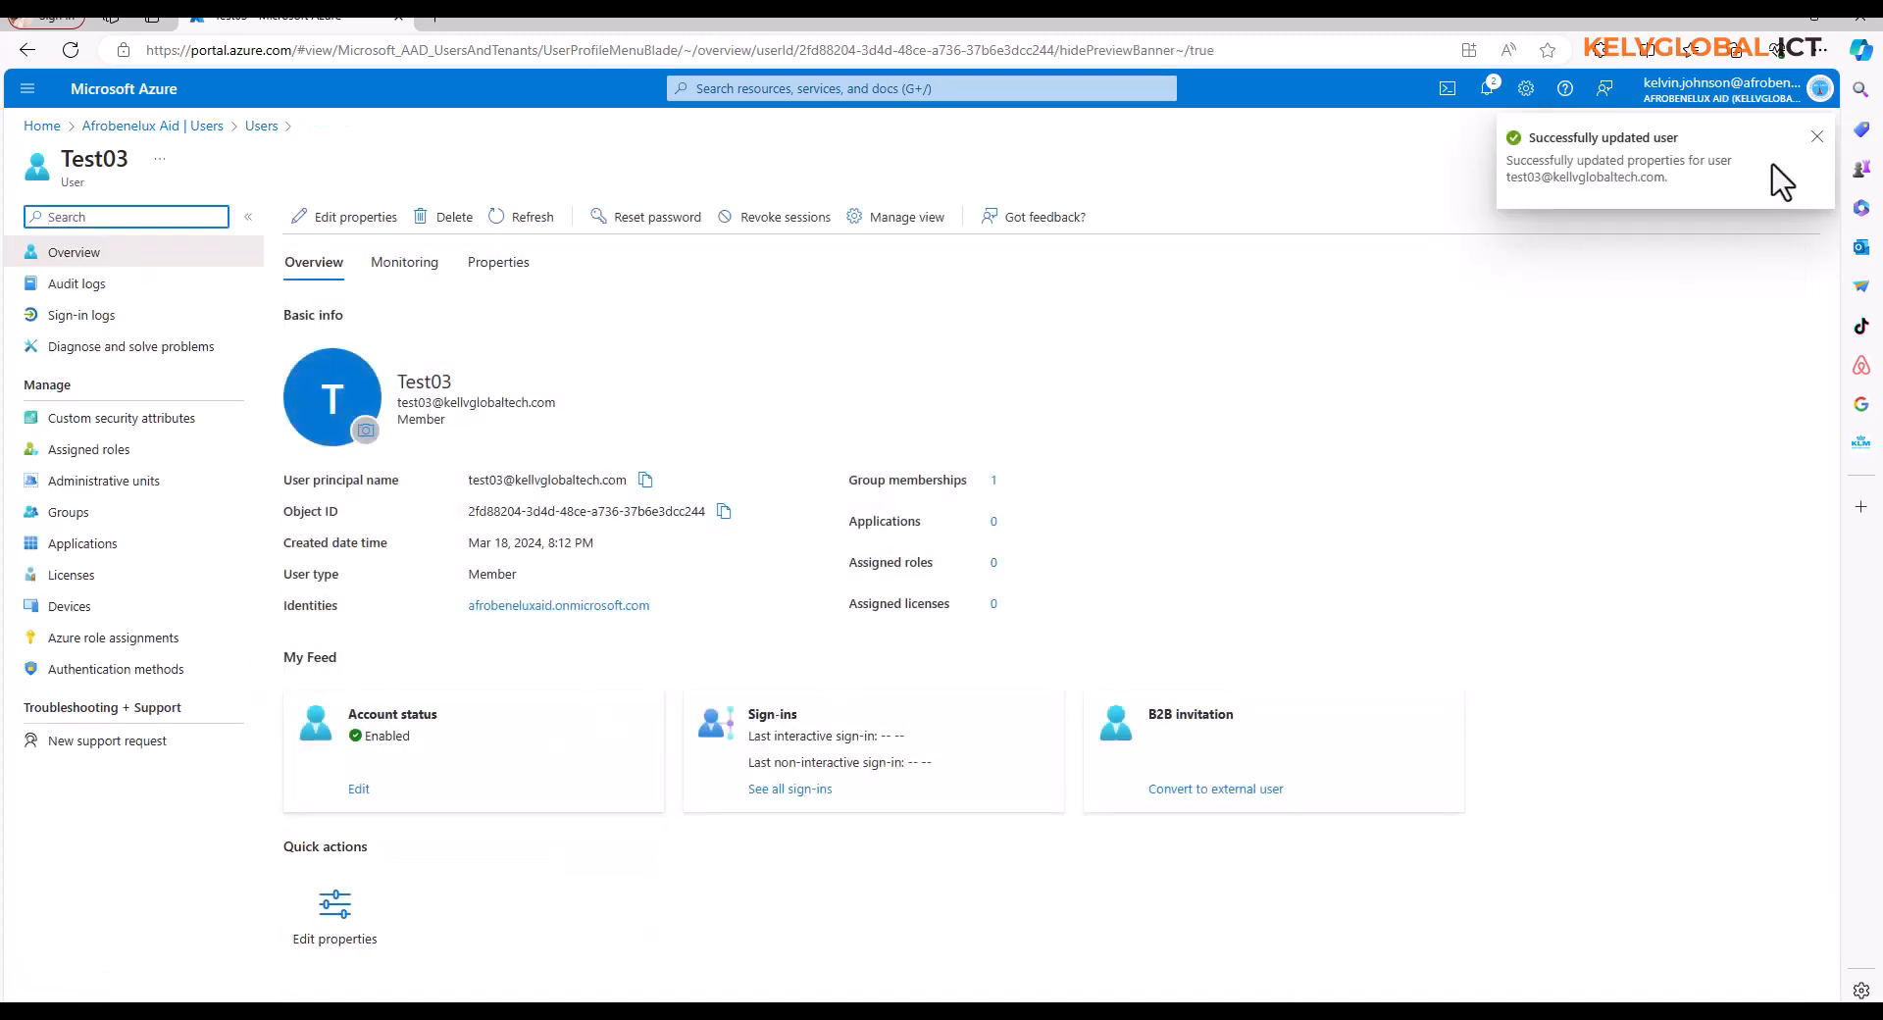
{"action": "left_click", "coordinate": [1816, 137]}
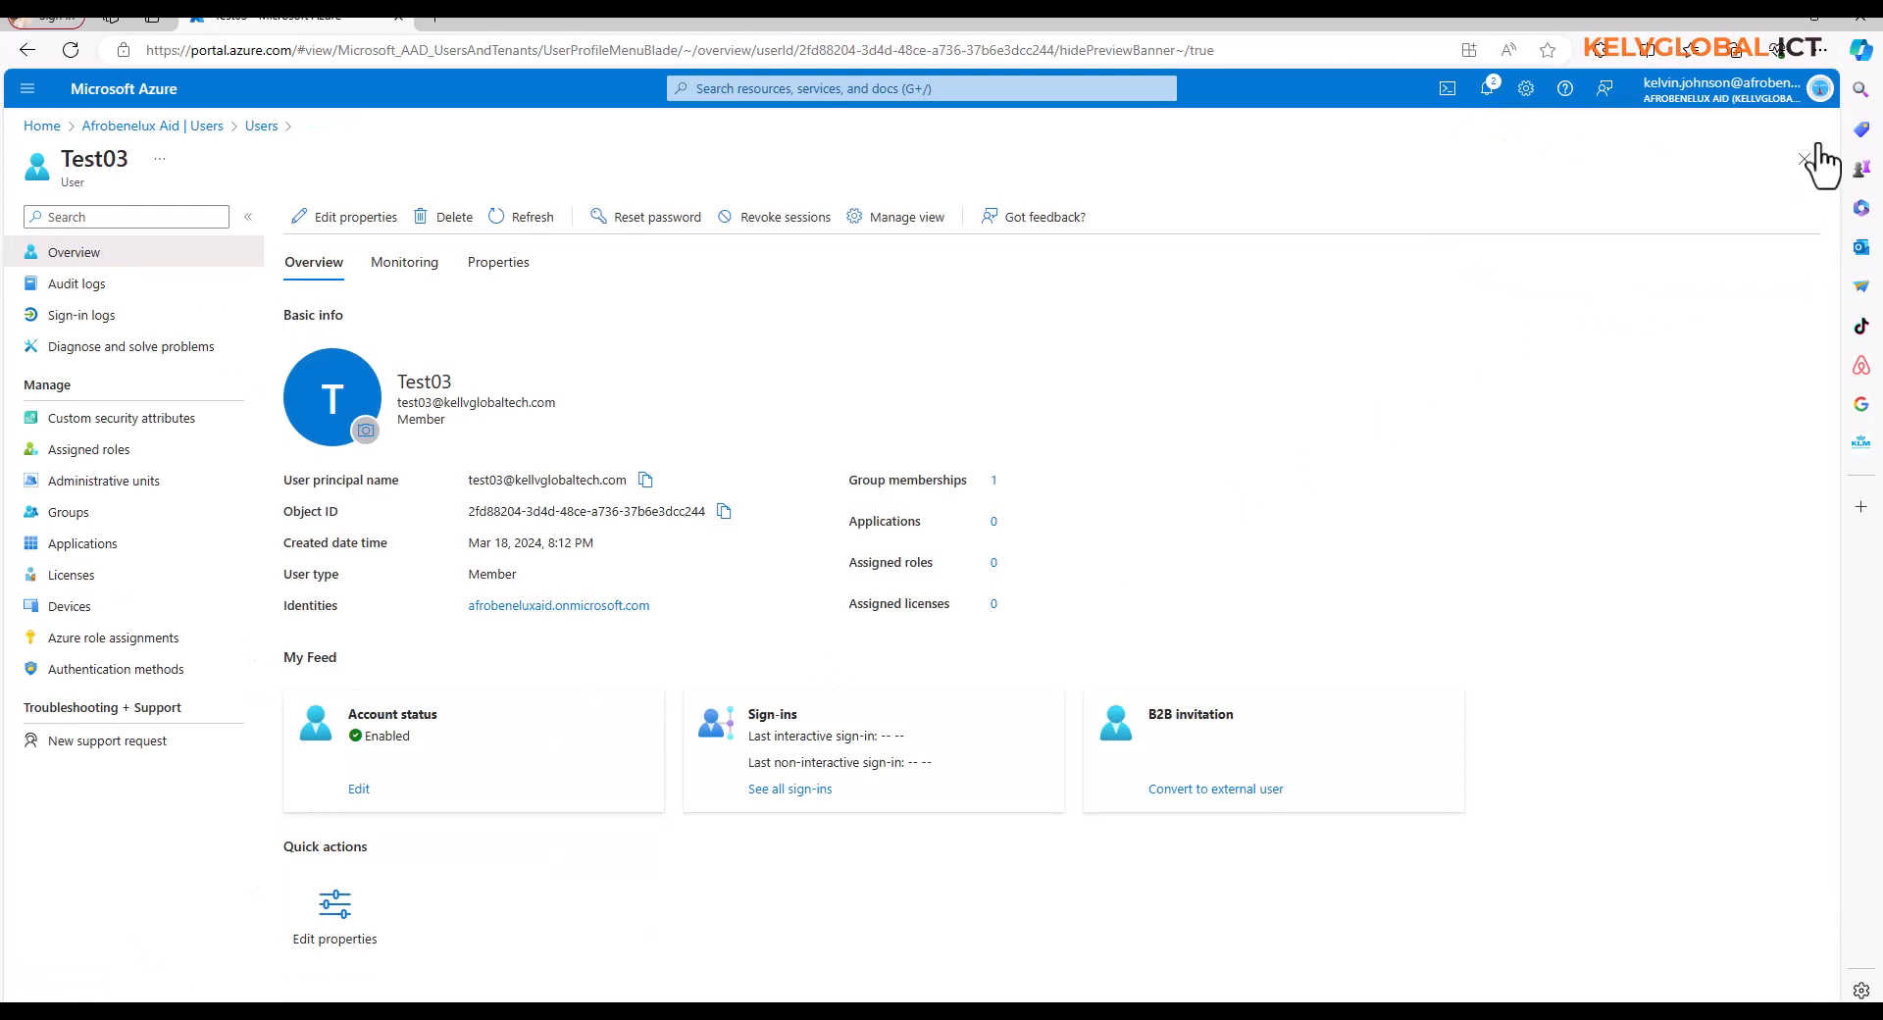
Step: Return to the tenant's list of all groups and search for "manag"
{"action": "left_click", "coordinate": [1805, 160]}
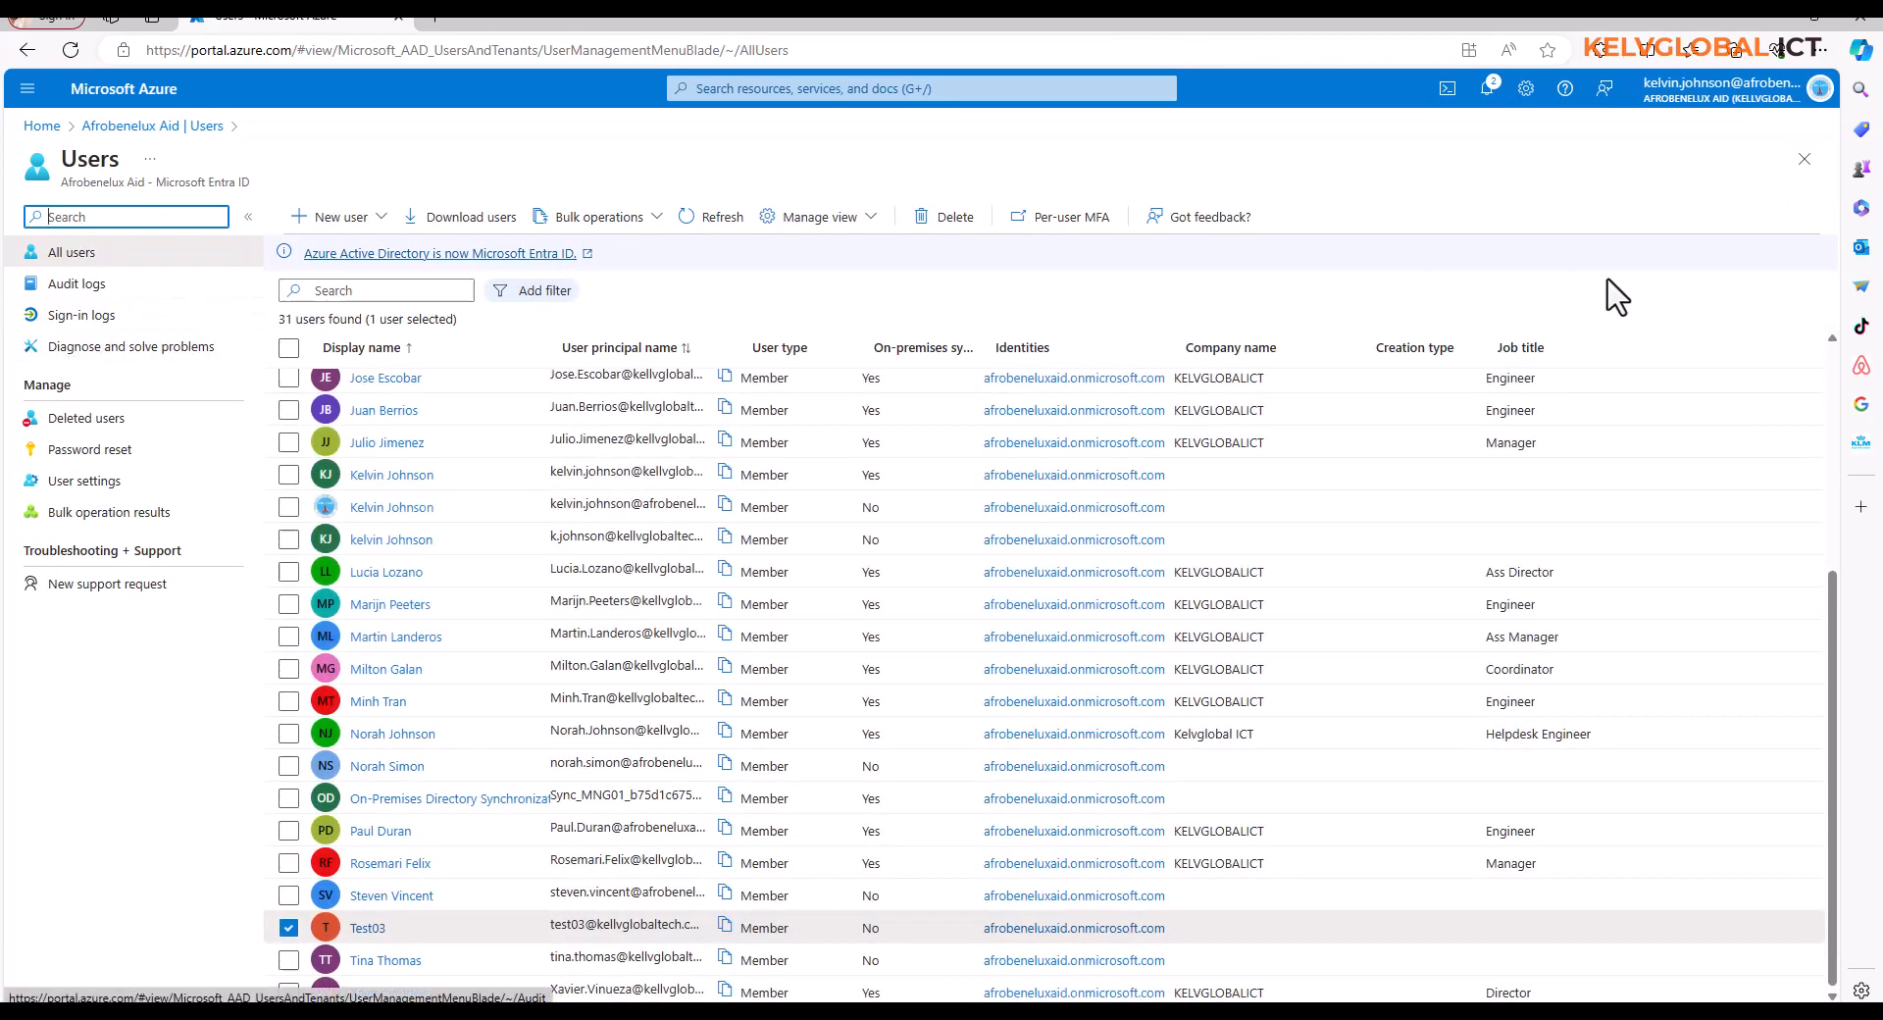
{"action": "left_click", "coordinate": [1804, 158]}
{"action": "left_click", "coordinate": [95, 406]}
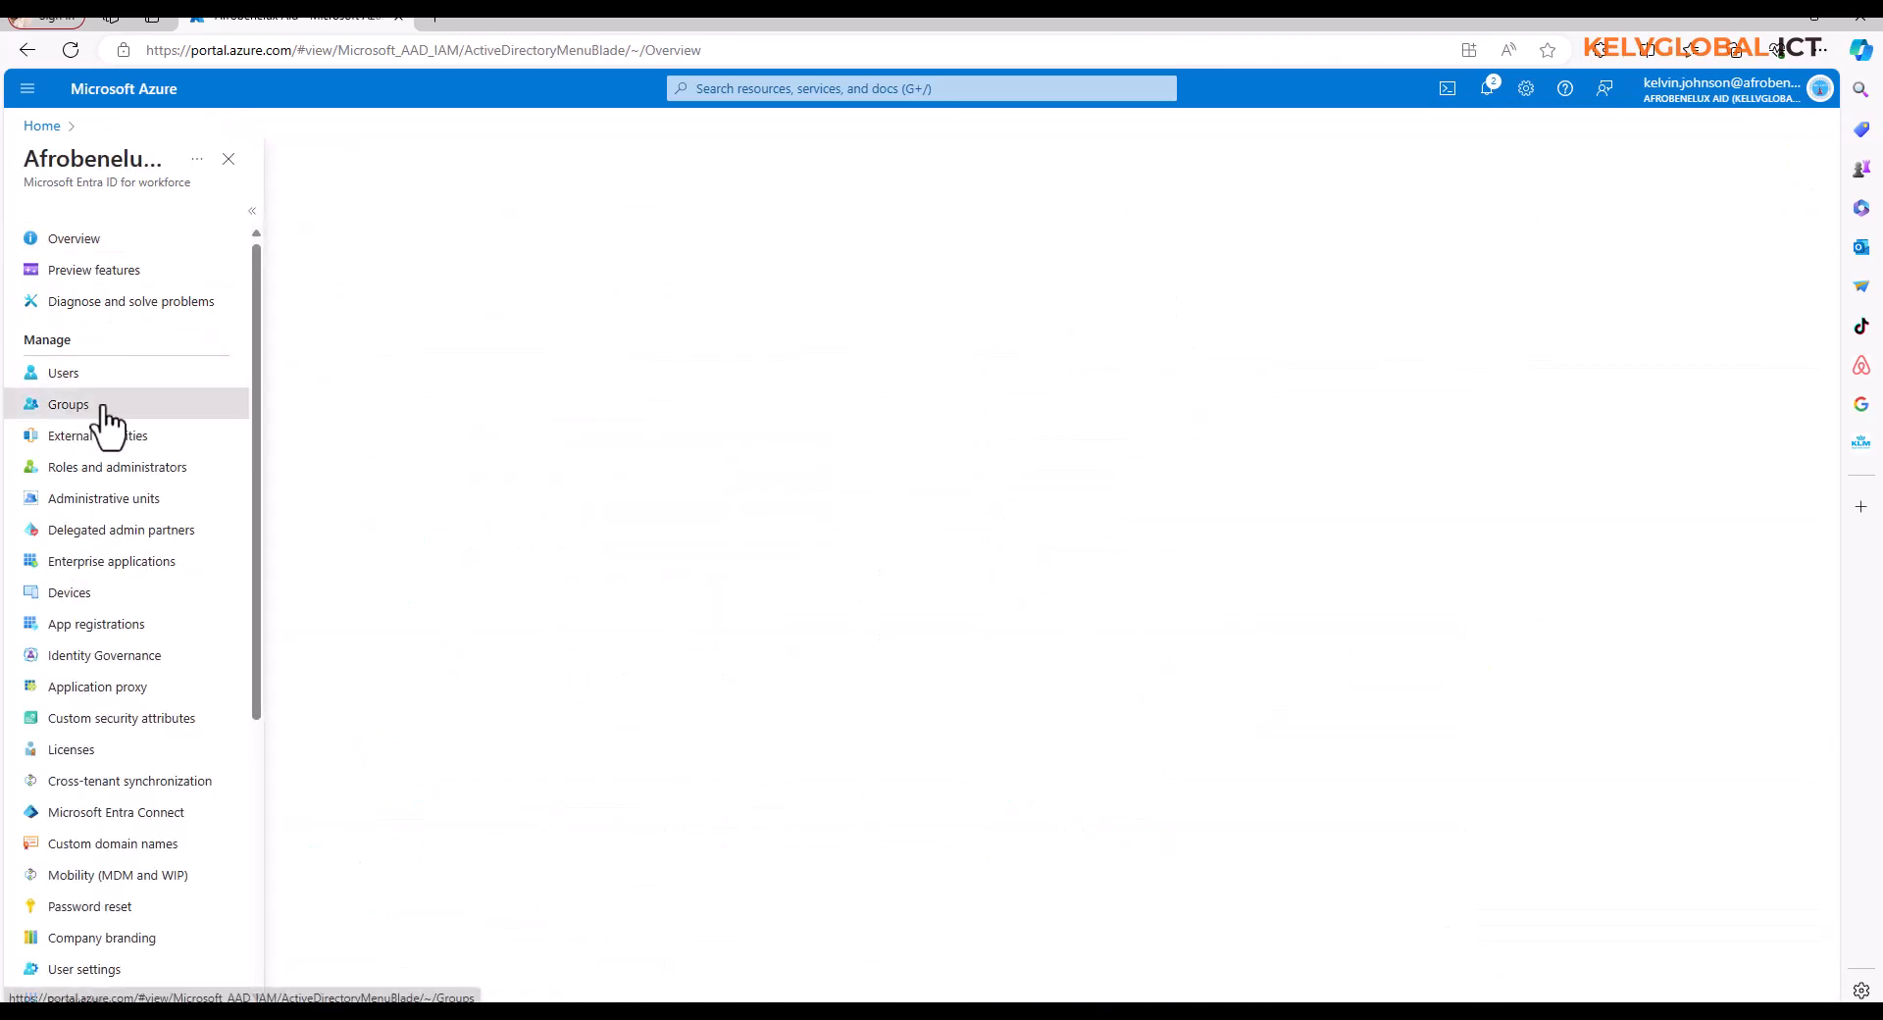
{"action": "left_click", "coordinate": [372, 295]}
{"action": "type", "text": "m"}
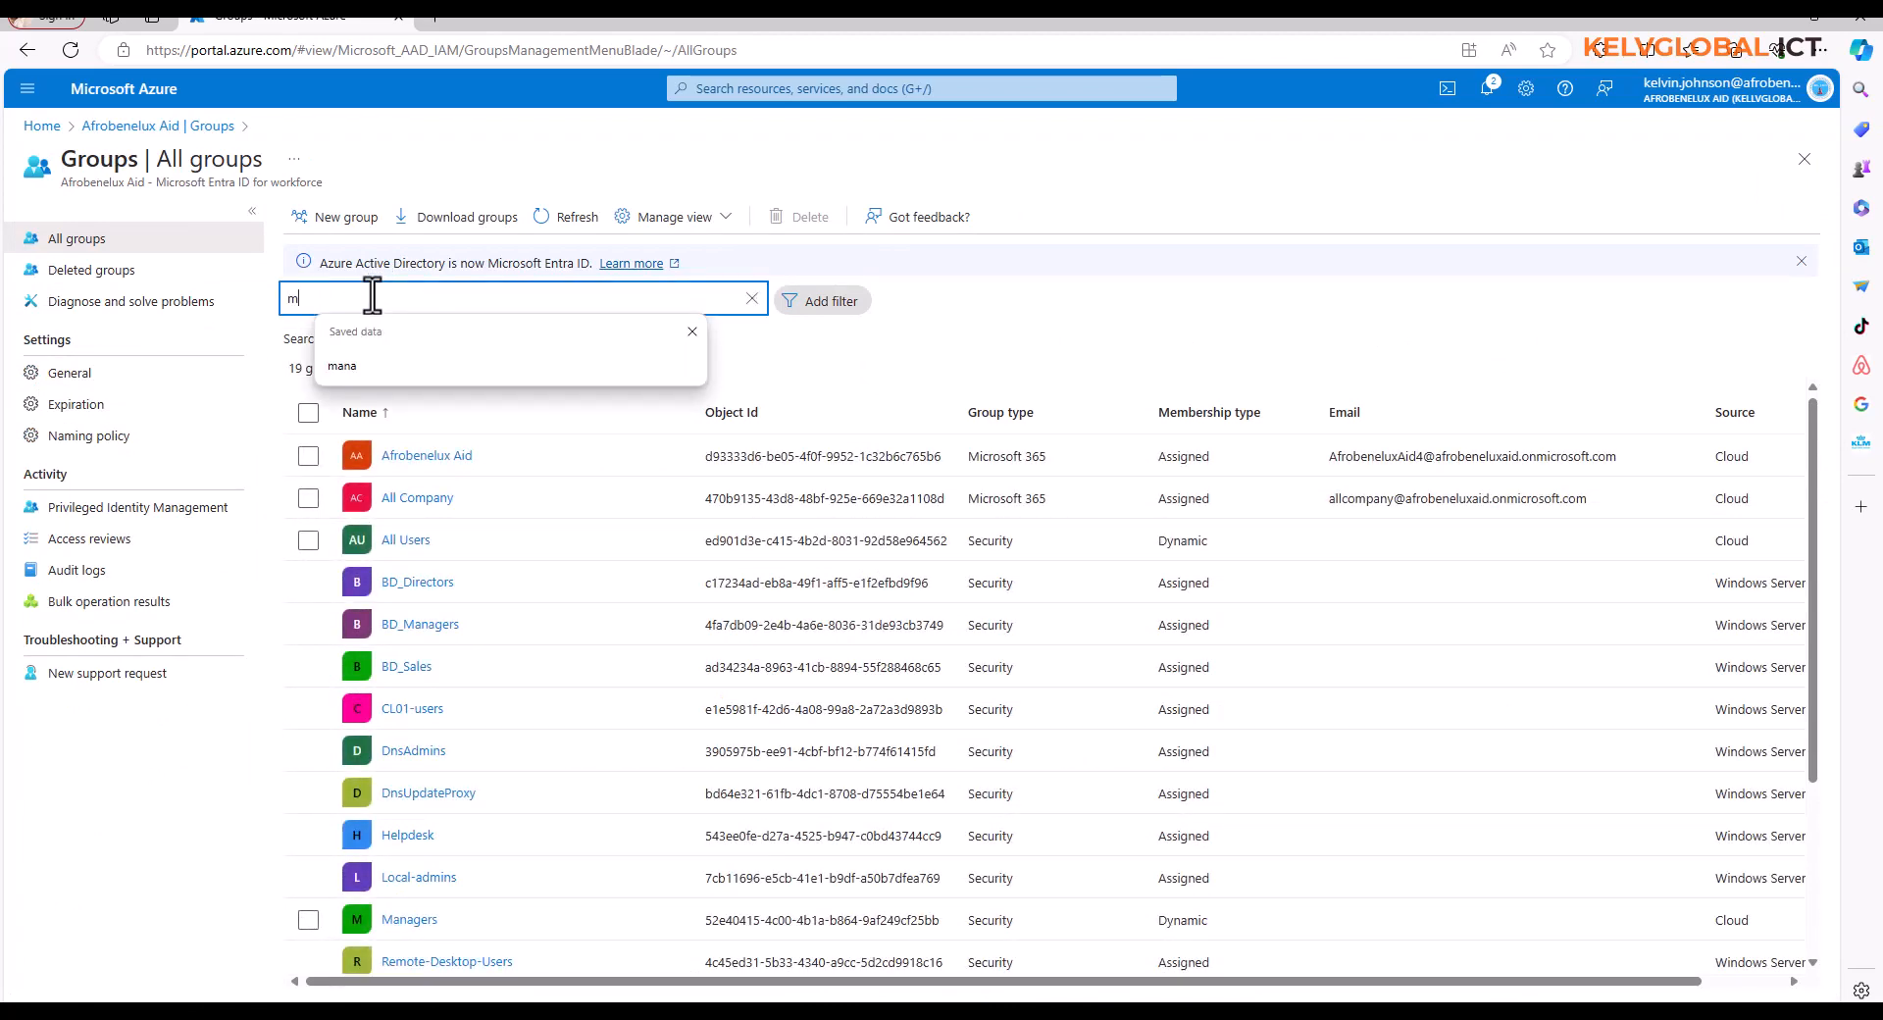
{"action": "type", "text": "anag"}
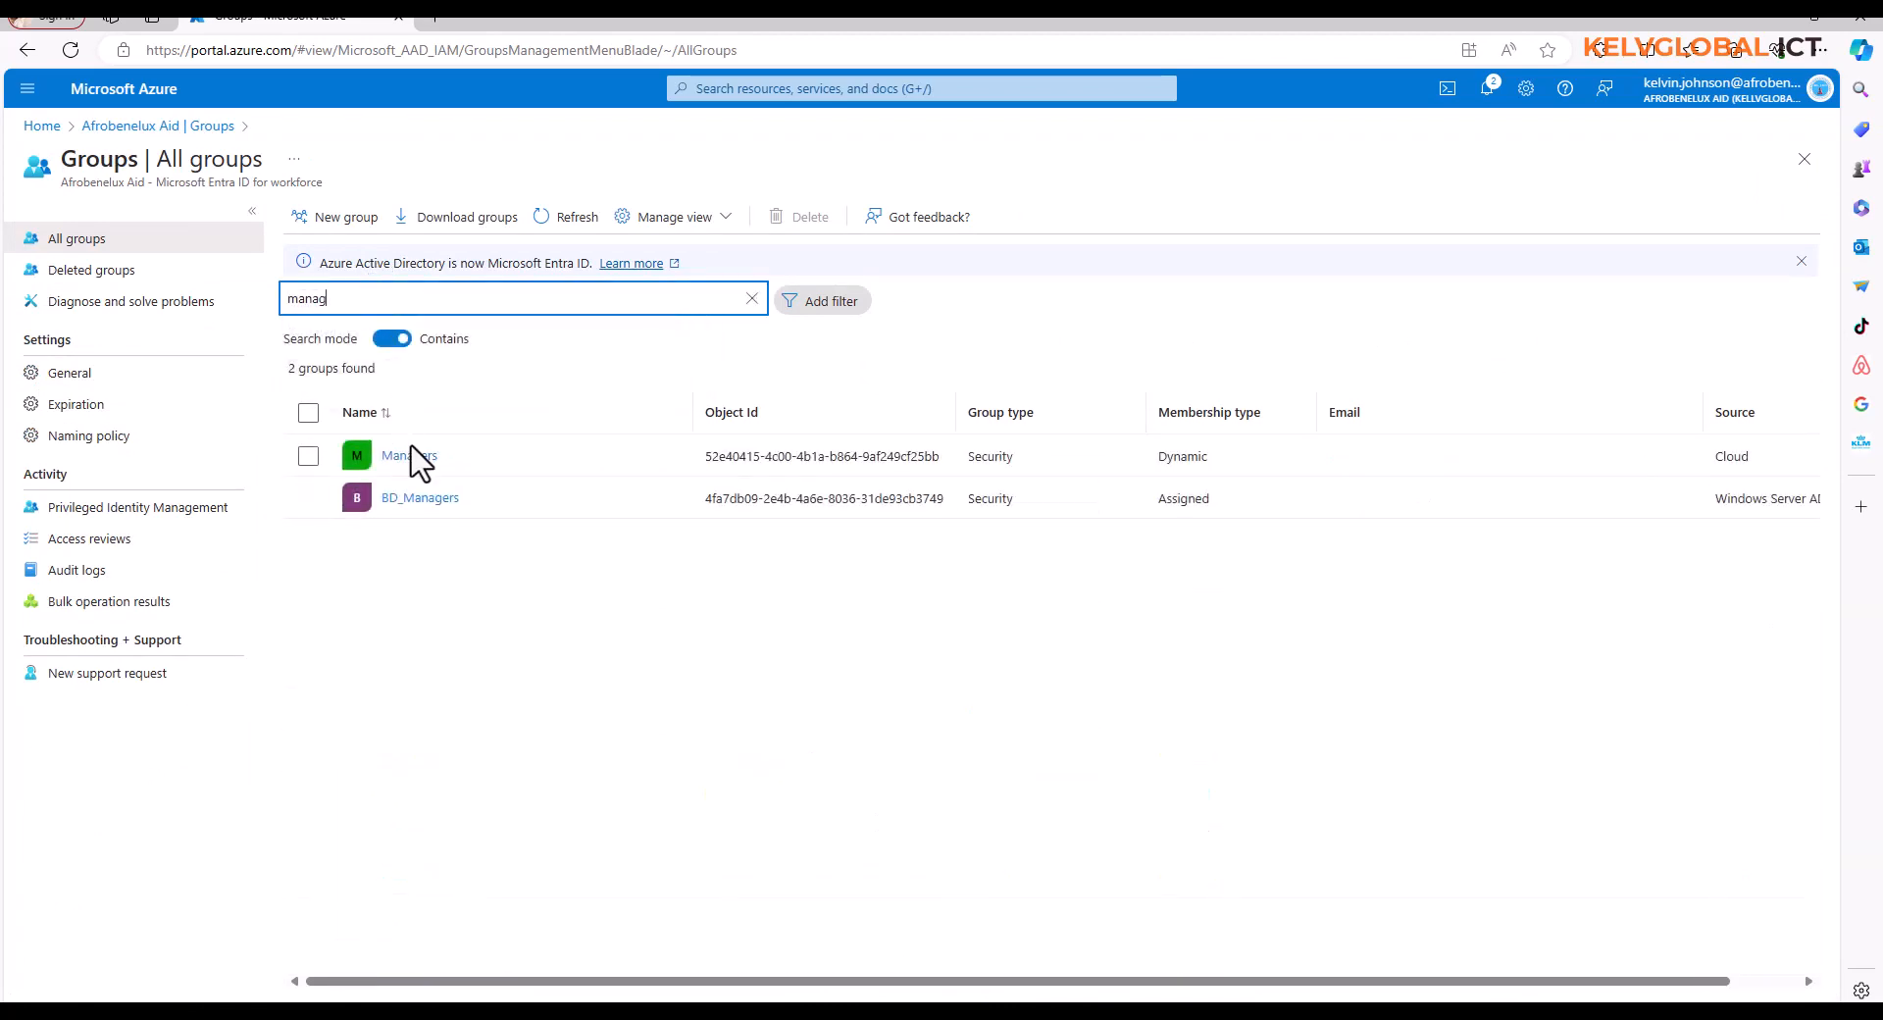
Step: Open the dynamic Managers group and refresh its list of direct members
{"action": "left_click", "coordinate": [412, 456]}
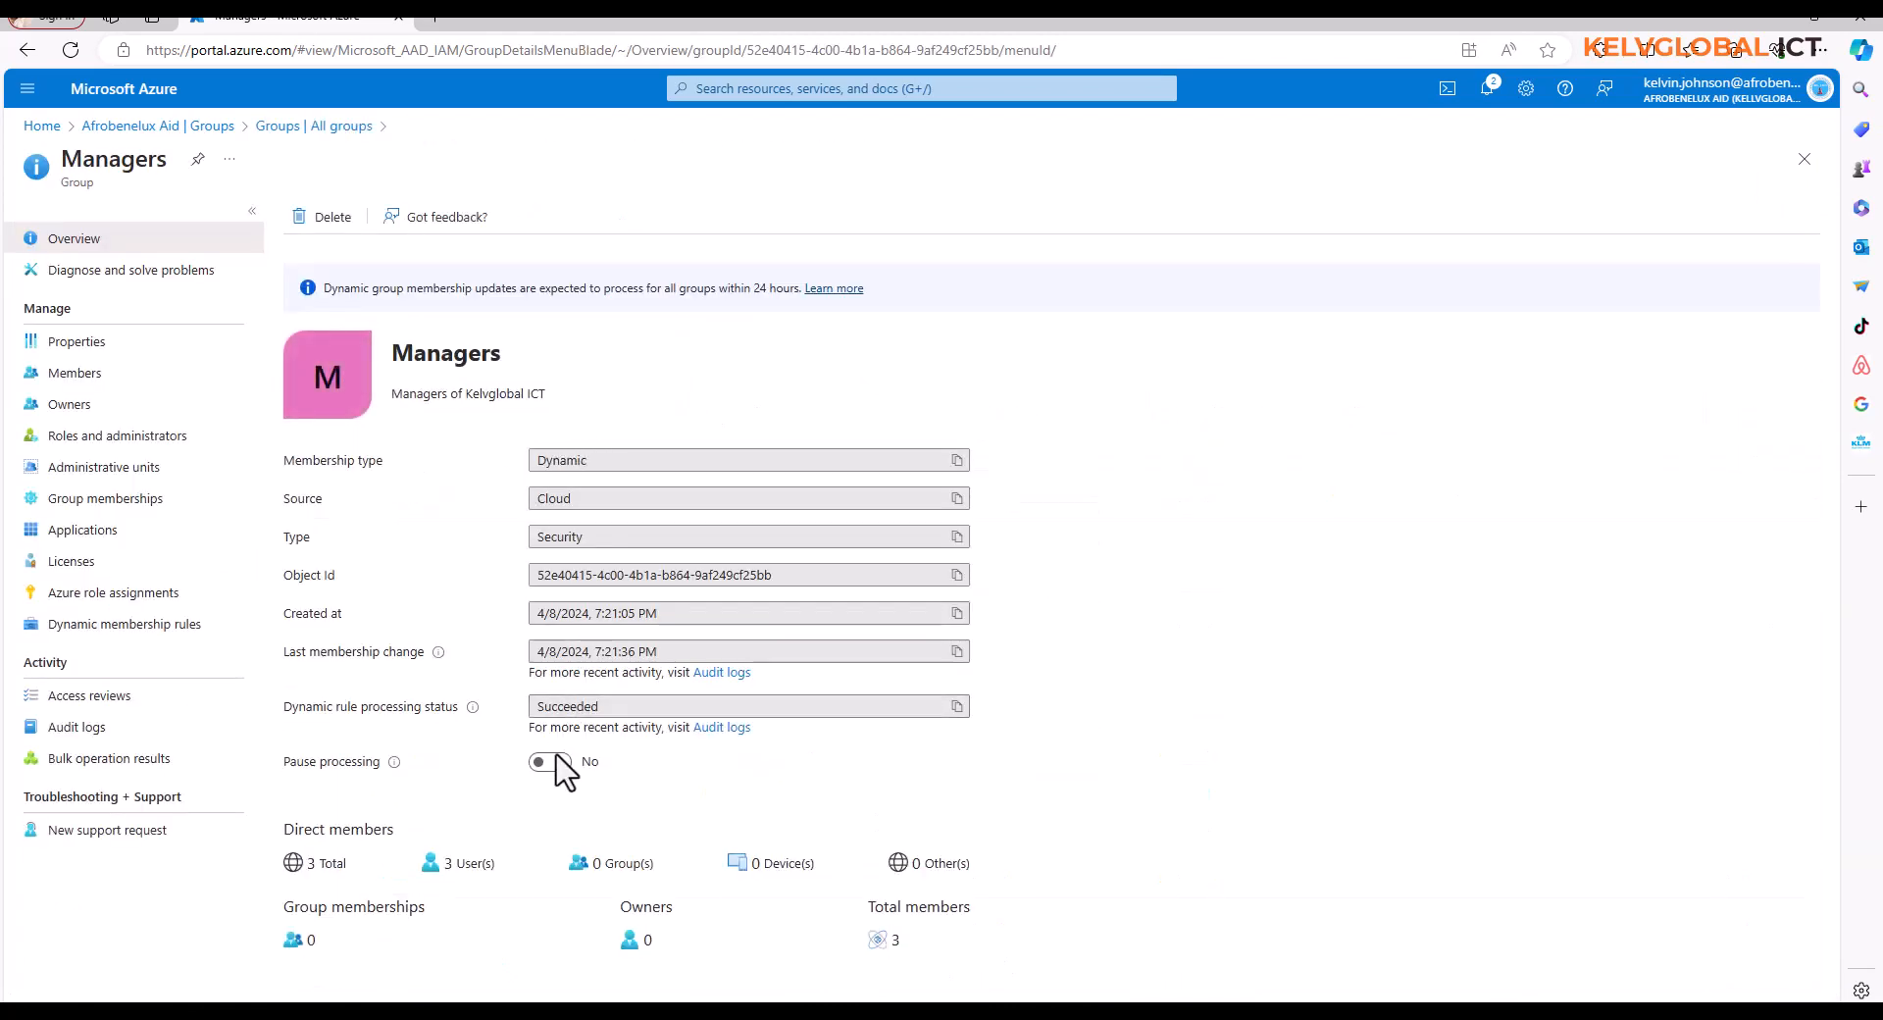
{"action": "left_click", "coordinate": [69, 378]}
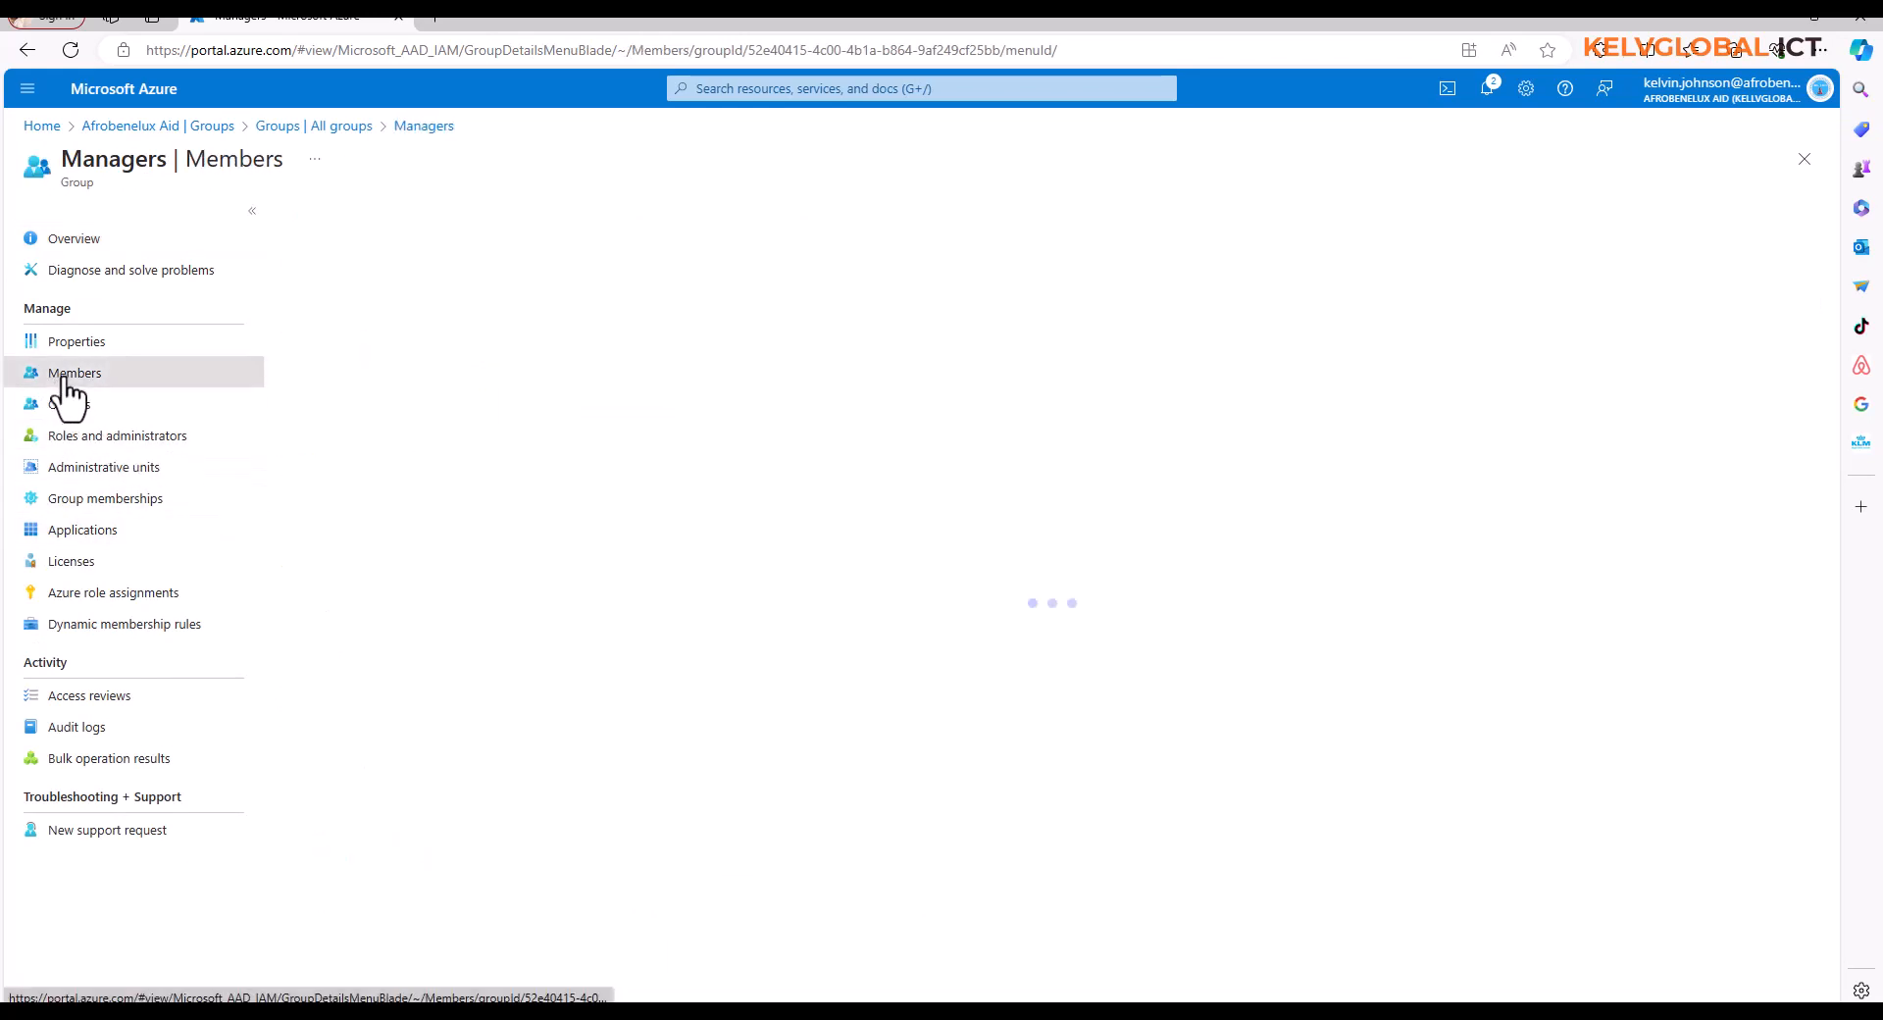
{"action": "left_click", "coordinate": [536, 226]}
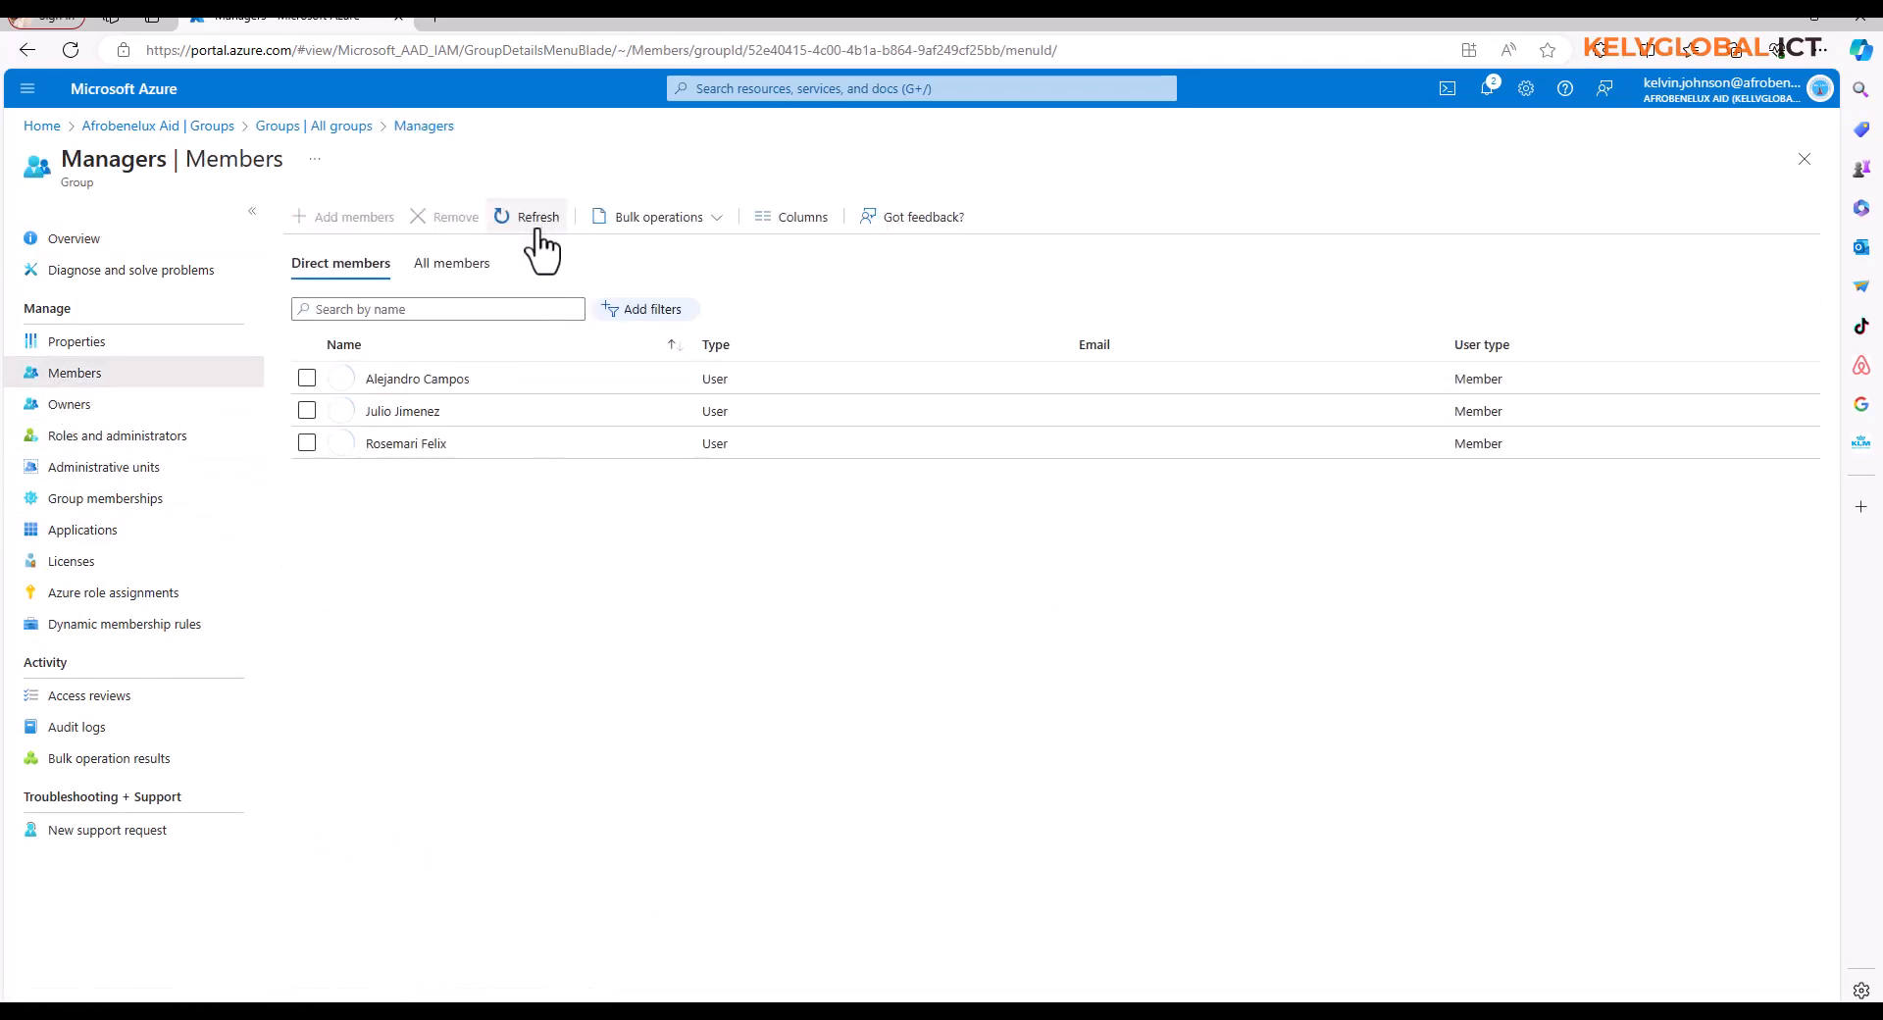